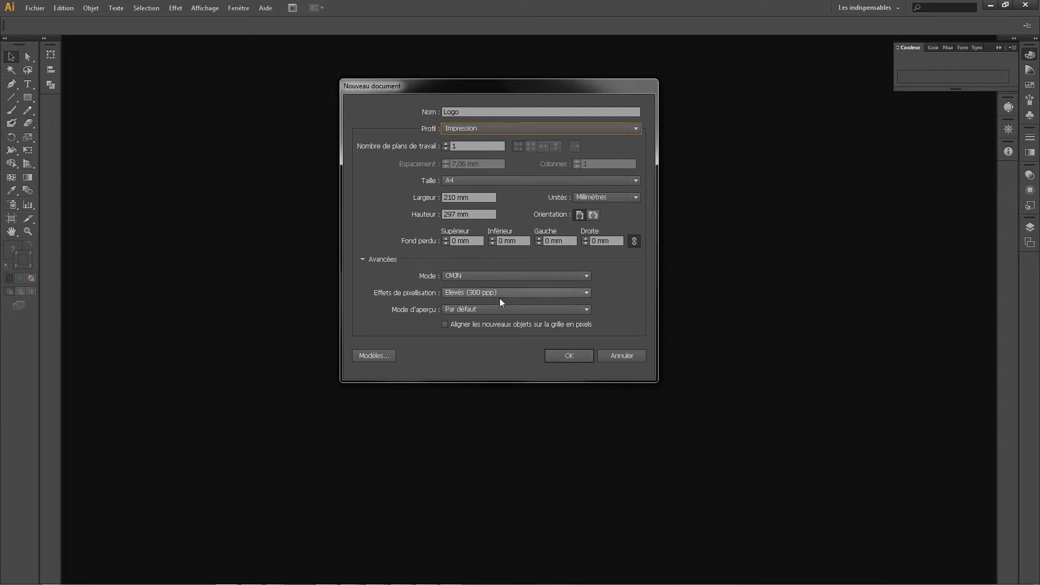
Create the A4 print document Logo in CMYK mode and set the default fill to none.
click(568, 356)
click(569, 357)
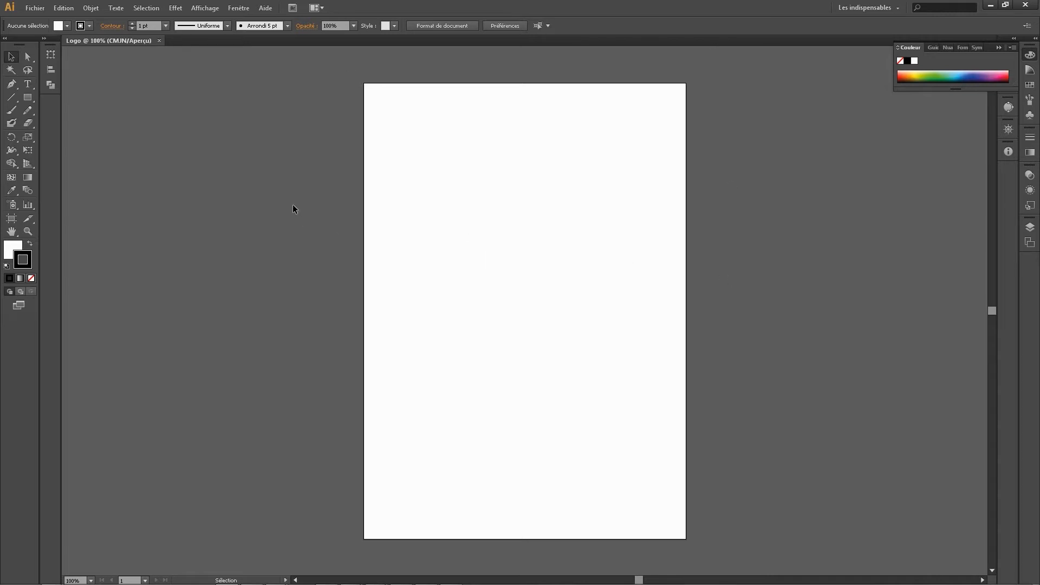
click(29, 263)
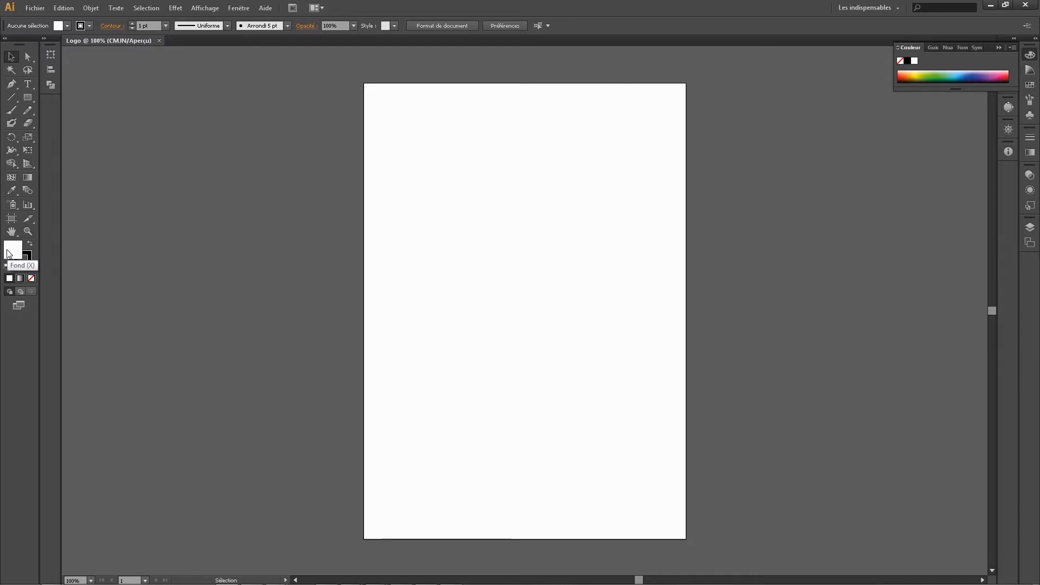
click(20, 253)
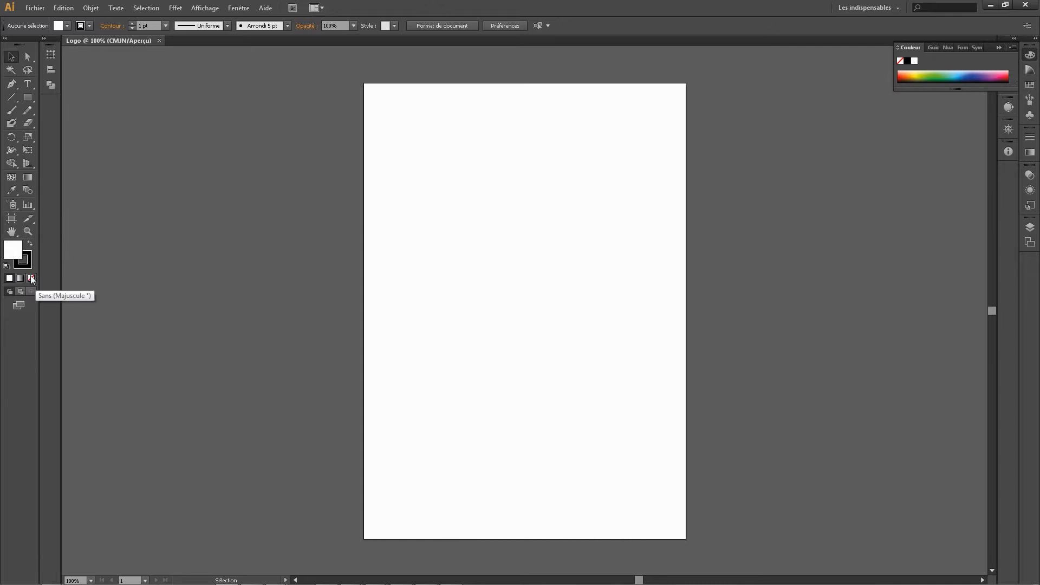
click(30, 279)
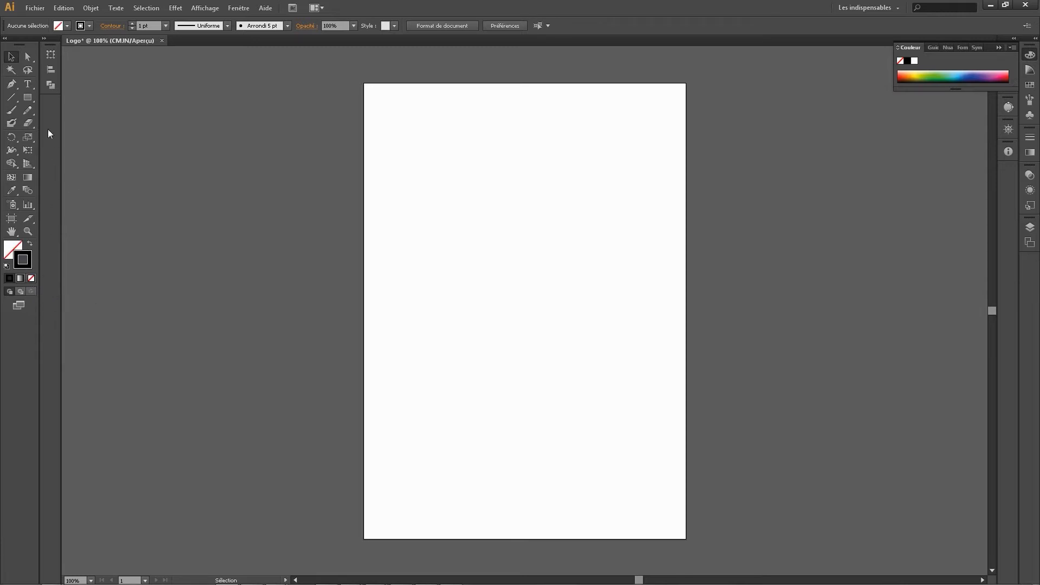
Draw an unfilled square about 28 mm wide left of the artboard's centre and select it.
click(29, 102)
drag(389, 103, 468, 313)
click(11, 57)
click(417, 148)
click(512, 293)
click(476, 316)
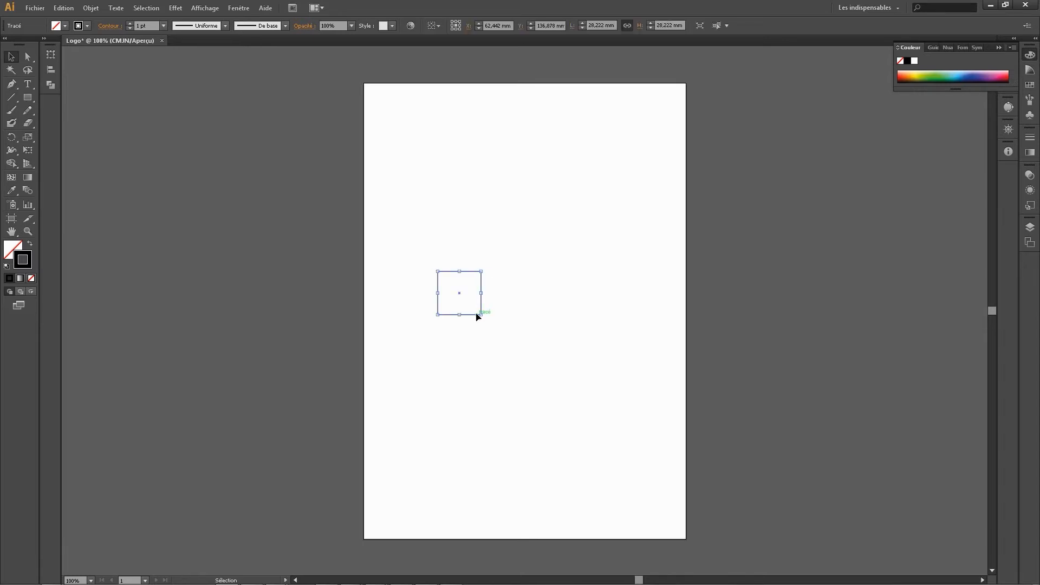
Copy the square alongside itself, and place another copy above, enlarged to about 56 mm so it spans both squares.
drag(471, 318, 514, 318)
drag(519, 314, 513, 268)
drag(482, 228, 437, 184)
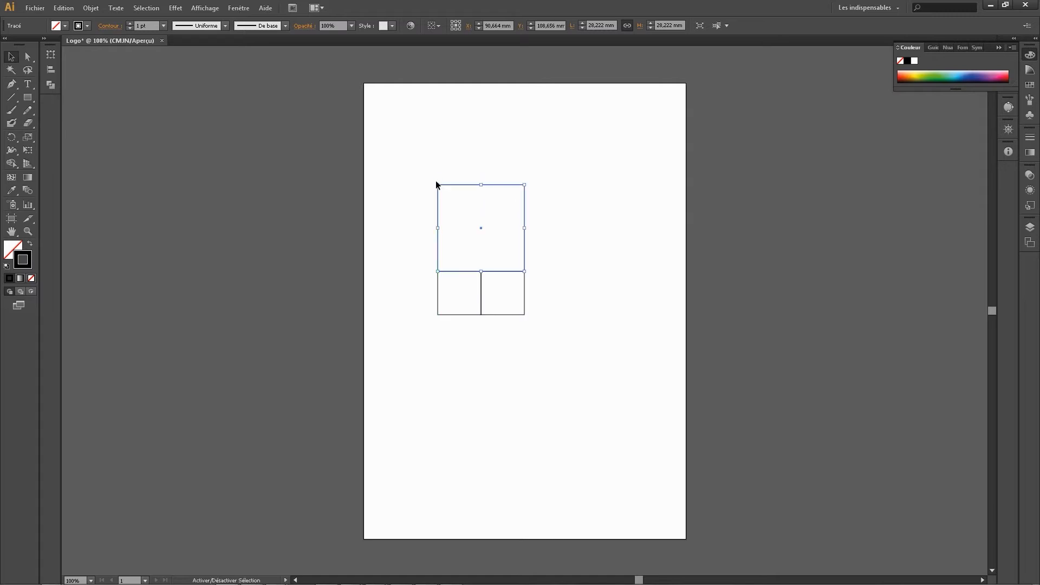
Move all three squares together horizontally to the right to free space on their left side.
click(422, 223)
drag(533, 173, 401, 330)
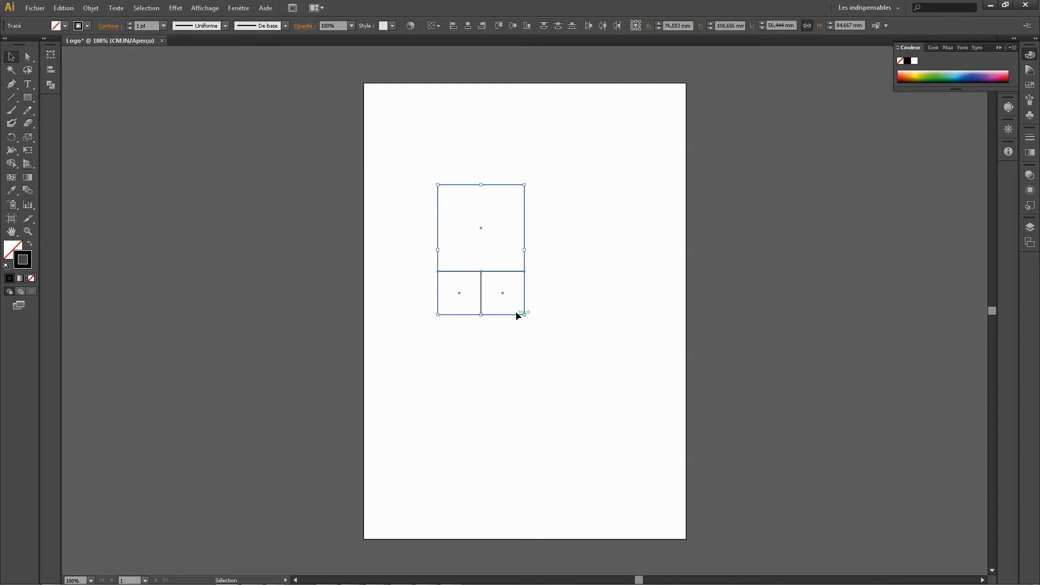
drag(516, 315, 585, 315)
click(509, 331)
Copy the large square to the left of the figure and enlarge it to match the figure's full height.
click(519, 184)
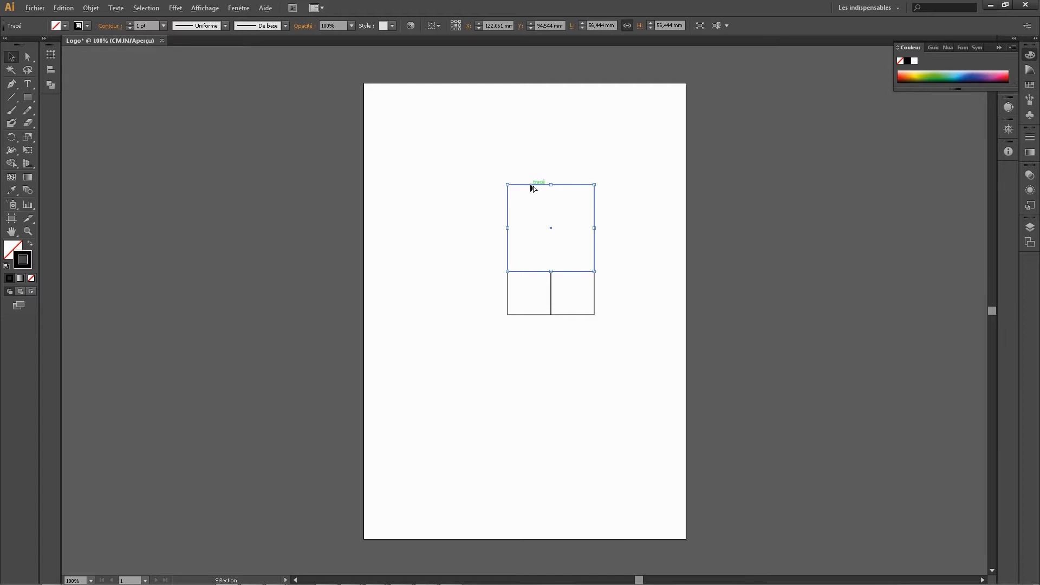
drag(530, 184, 442, 200)
drag(421, 271, 378, 315)
Add a square below spanning the figure's full width, and scale the whole figure down to about 46 by 73 mm.
drag(475, 309, 713, 532)
drag(659, 160, 325, 506)
drag(594, 531, 492, 296)
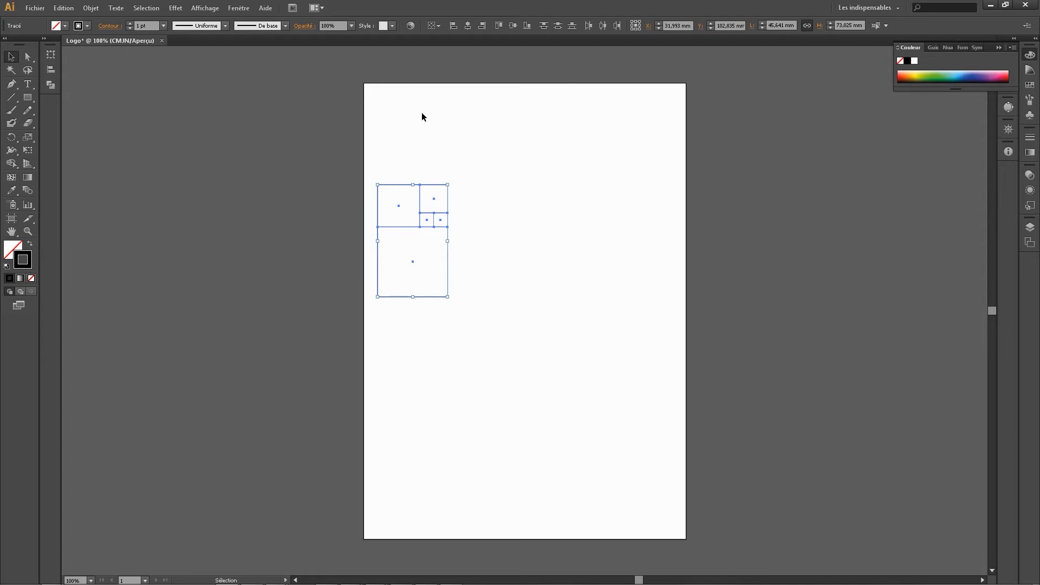
Copy the bottom square to the right of the figure and enlarge it to match the figure's full height.
click(471, 191)
click(434, 297)
drag(436, 298, 506, 293)
drag(517, 227, 560, 184)
Move the complete figure of squares to the right so it is centred horizontally on the artboard.
click(614, 210)
mouse_move(605, 145)
mouse_down()
mouse_move(383, 269)
mouse_move(363, 341)
mouse_up()
drag(448, 298, 503, 300)
click(295, 209)
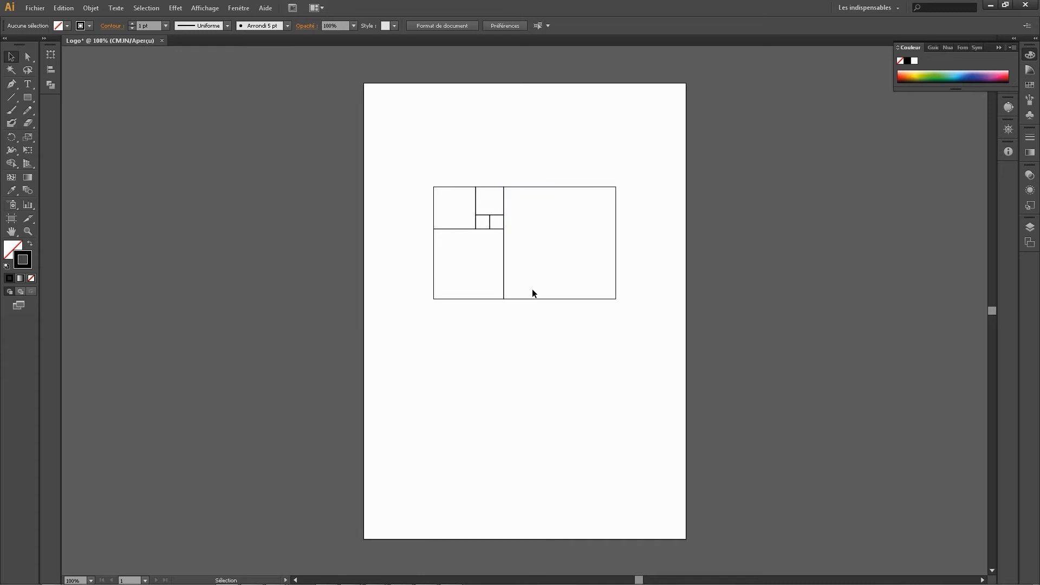
Group all six squares of the construction figure and deselect them.
scroll(521, 282, down, 1)
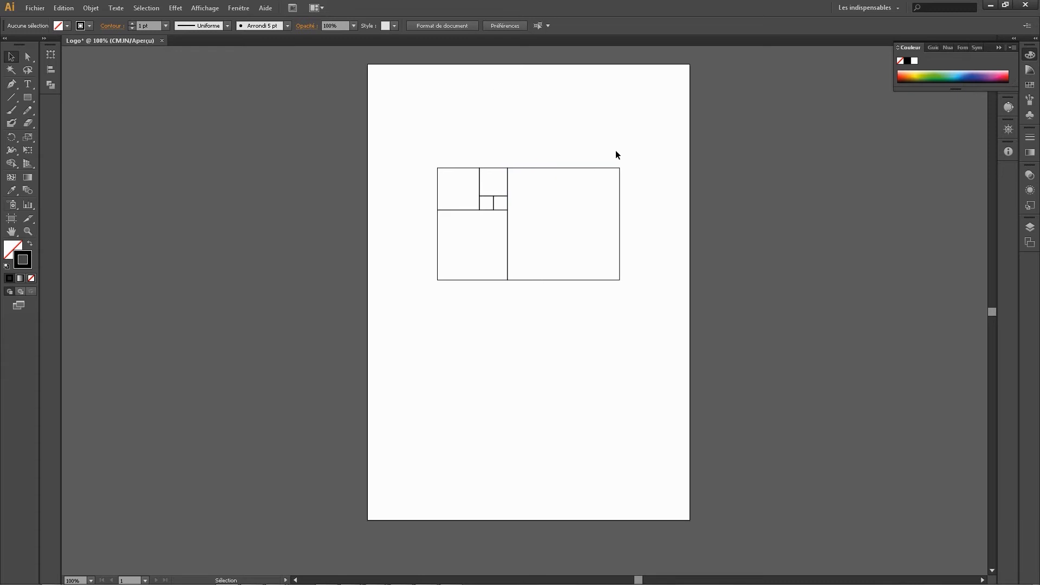
drag(663, 110, 401, 336)
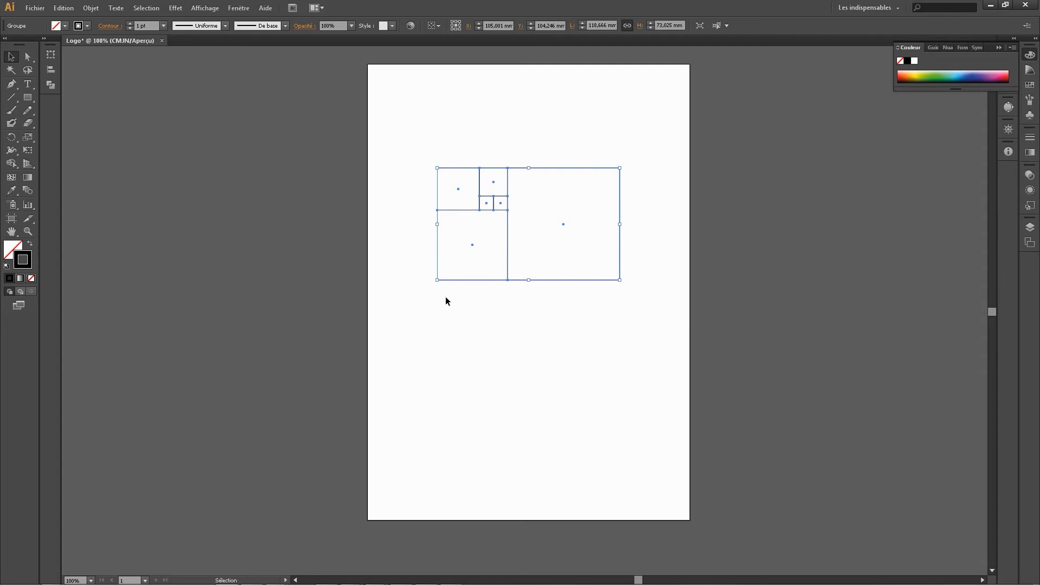
drag(665, 90, 386, 390)
key(a)
click(466, 334)
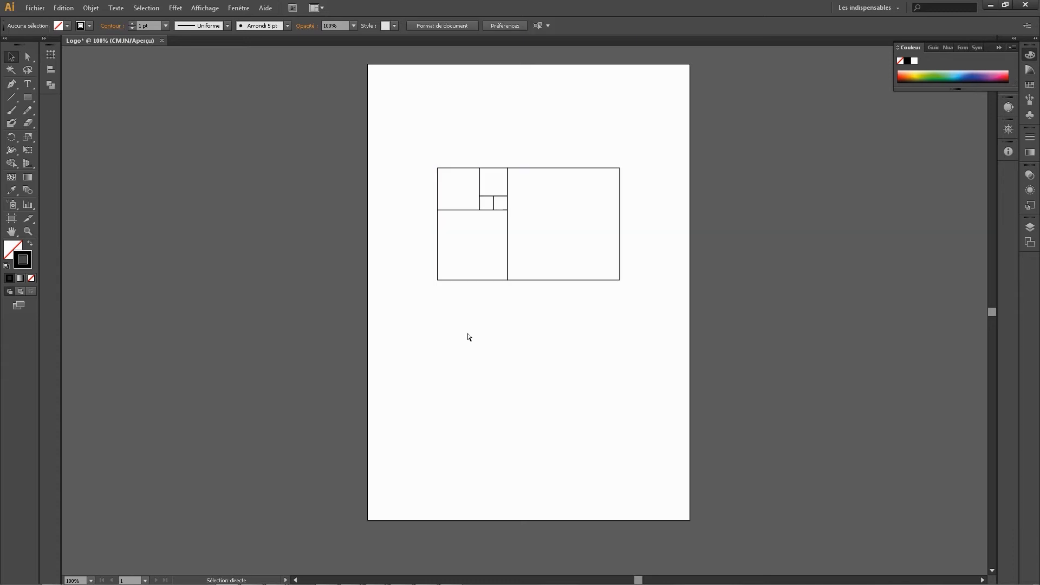
Trace an open angular spiral with the Pen tool along the squares' diagonals, from the smallest square outward to the largest square's upper-right corner.
key(ctrl+plus)
drag(537, 272, 476, 420)
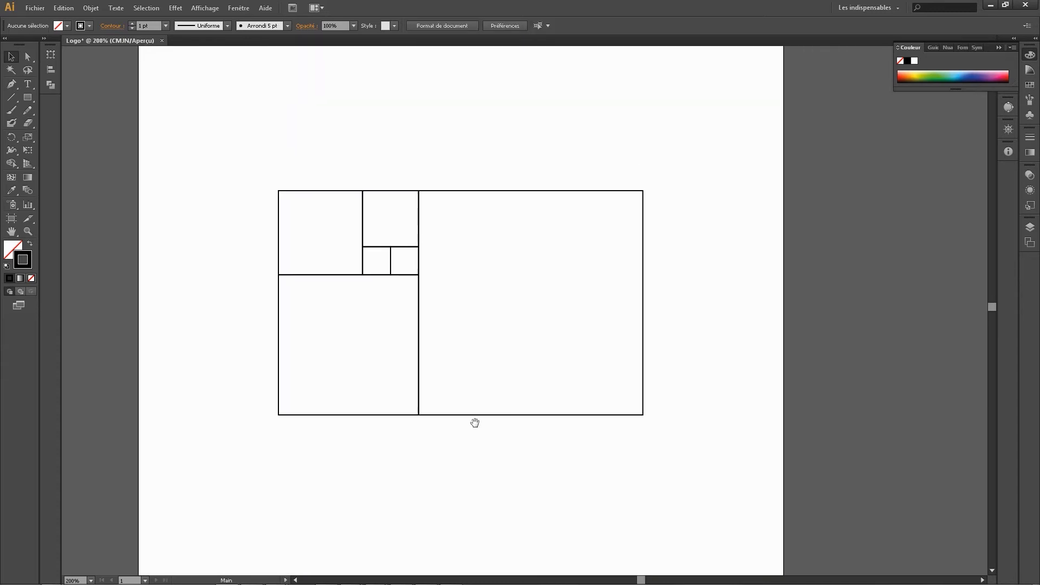
key(ctrl+plus)
drag(414, 376, 531, 392)
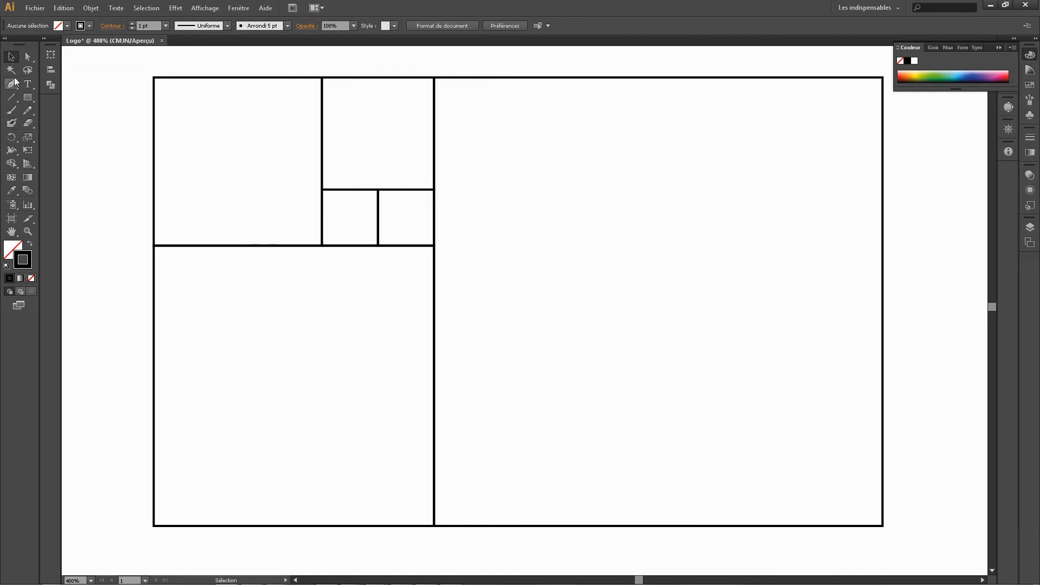
click(11, 84)
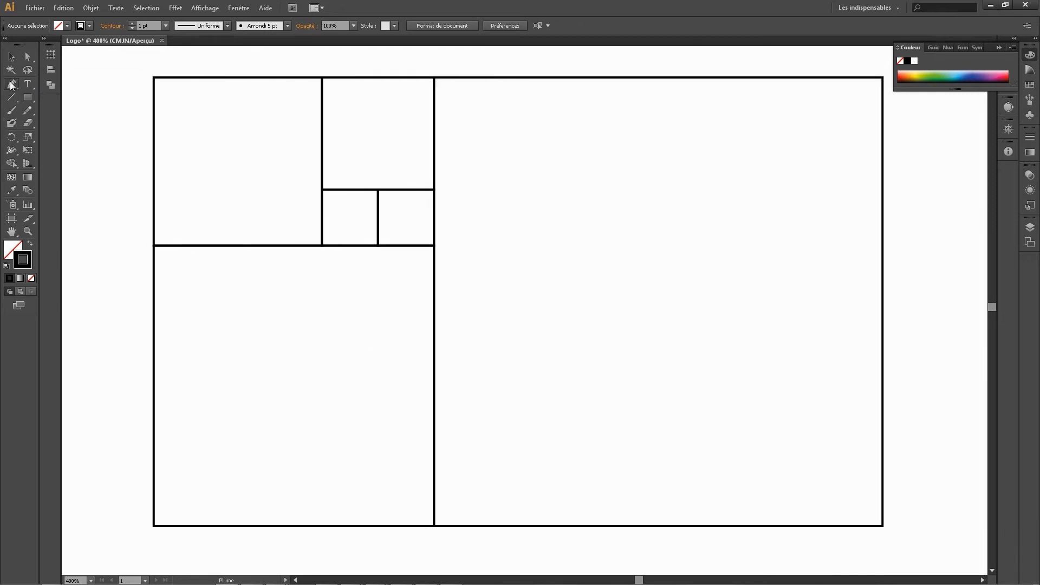
click(323, 190)
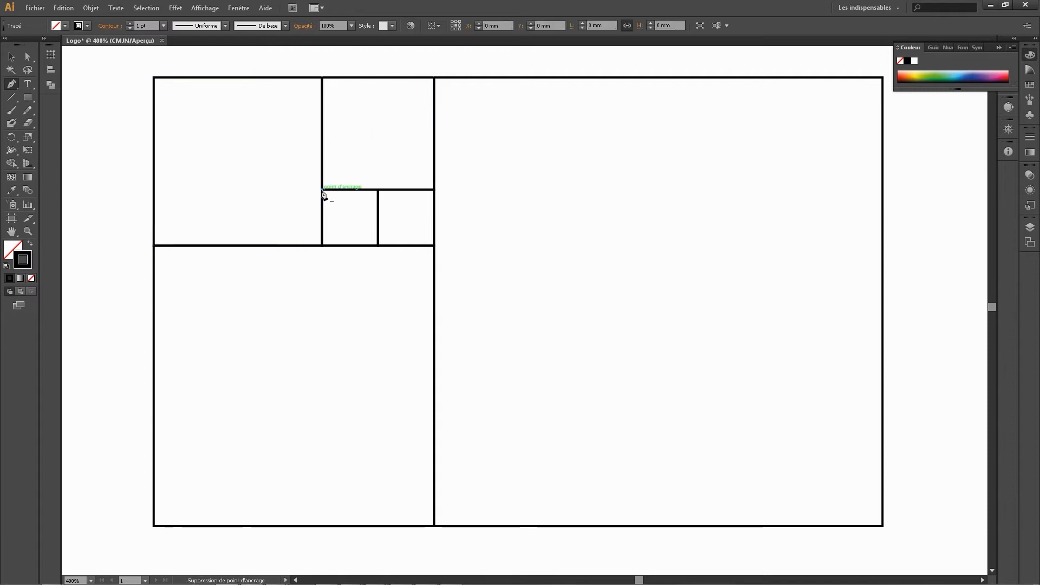
click(378, 245)
click(433, 190)
click(322, 78)
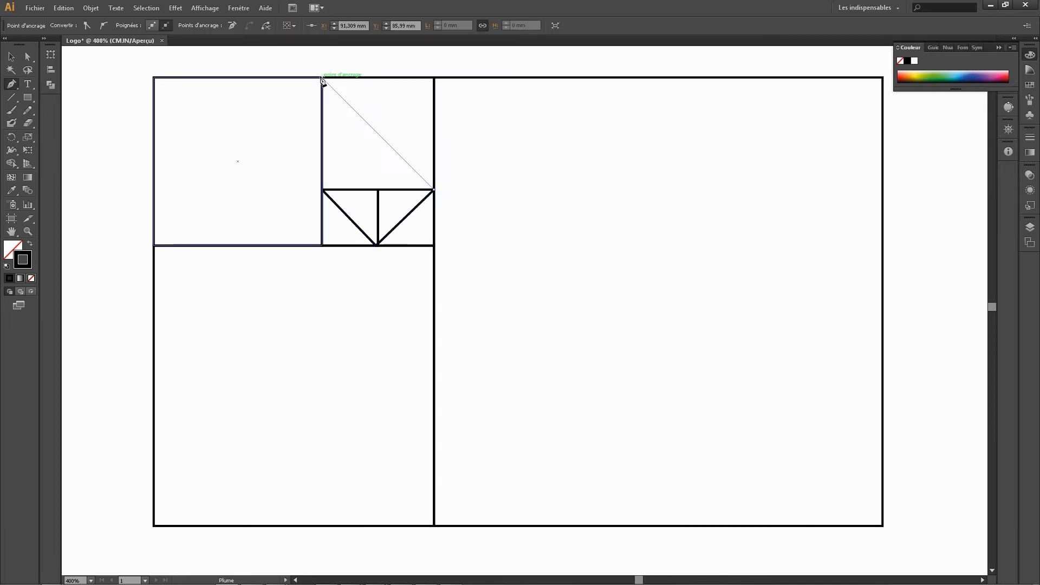
click(154, 247)
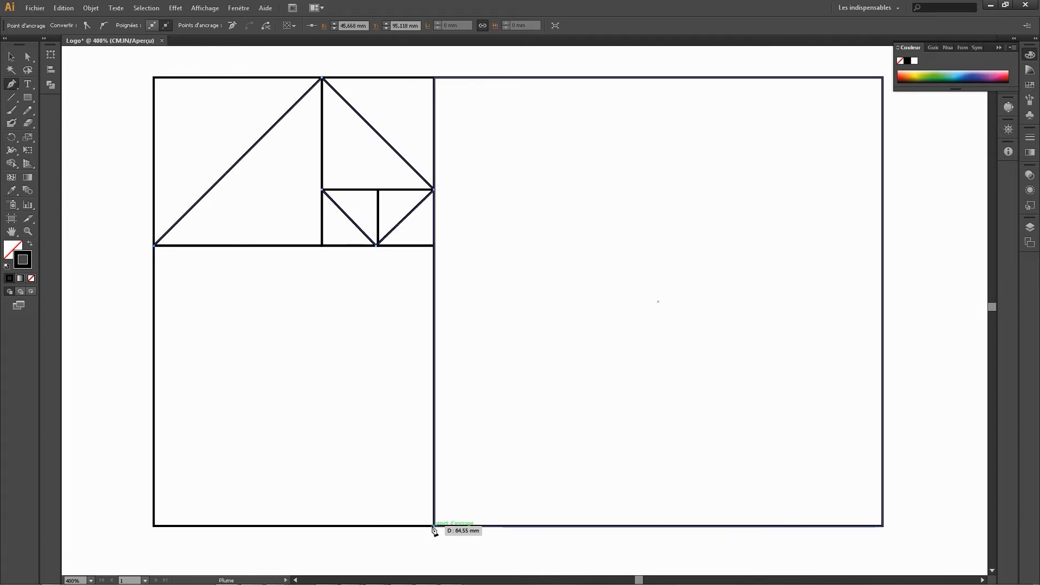
click(433, 524)
click(883, 78)
click(11, 57)
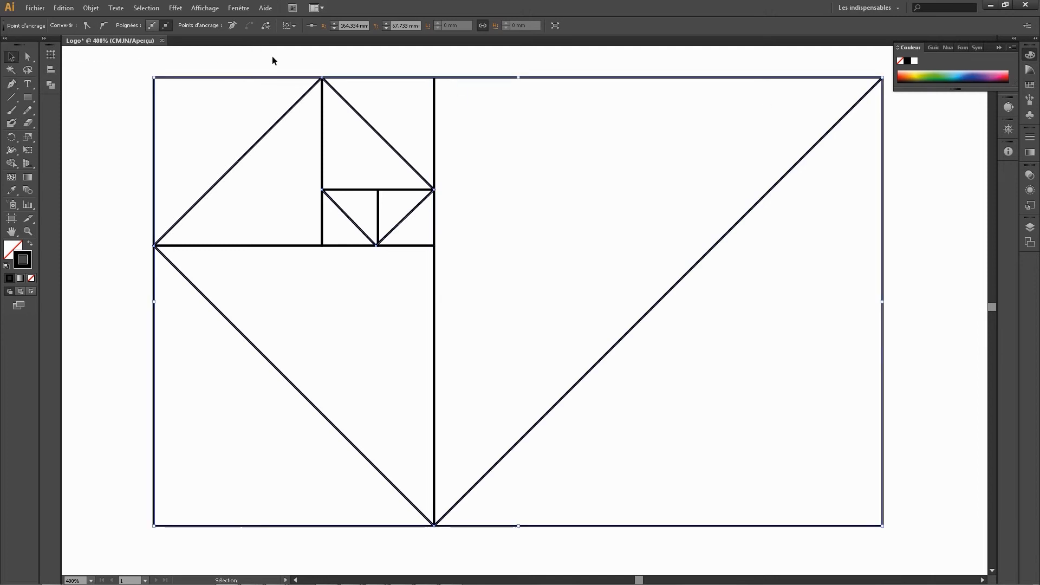
Delete the grouped construction squares, keeping only the angular spiral path.
click(477, 56)
click(386, 143)
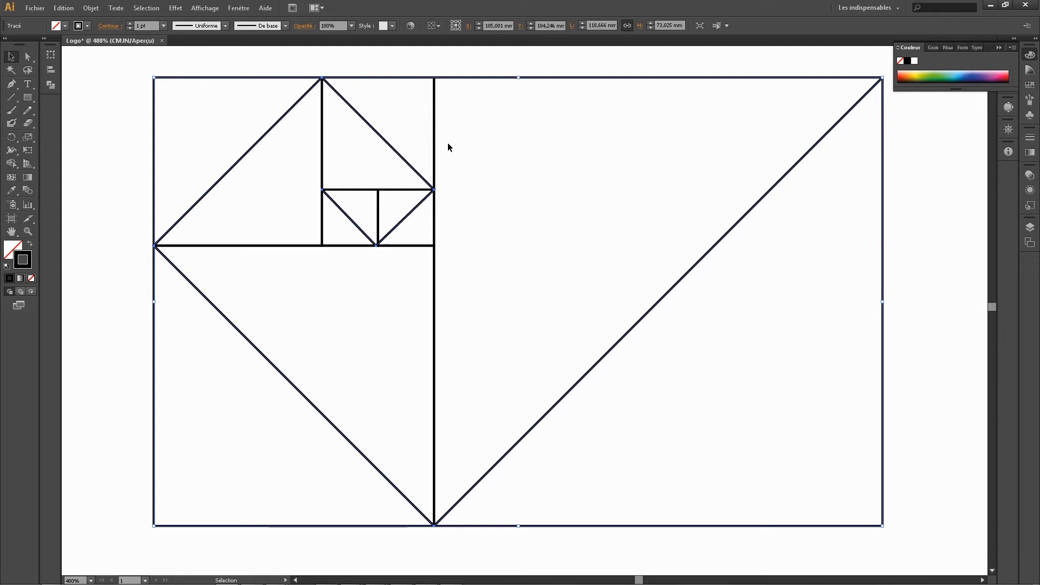
key(ctrl+a)
key(ctrl+g)
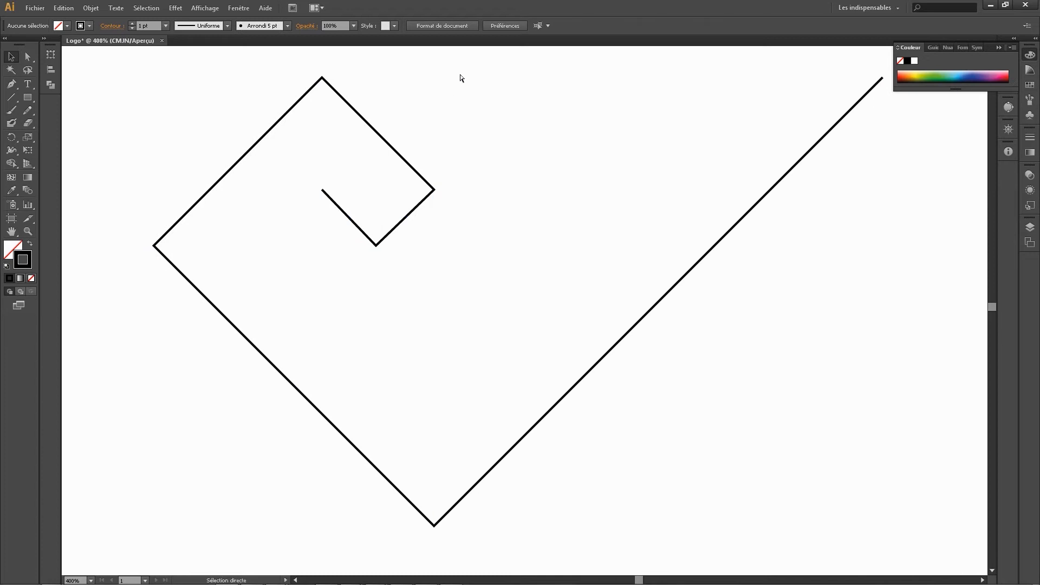
Set the spiral path's stroke weight to 3 pt.
key(ctrl+minus)
key(ctrl+minus)
key(v)
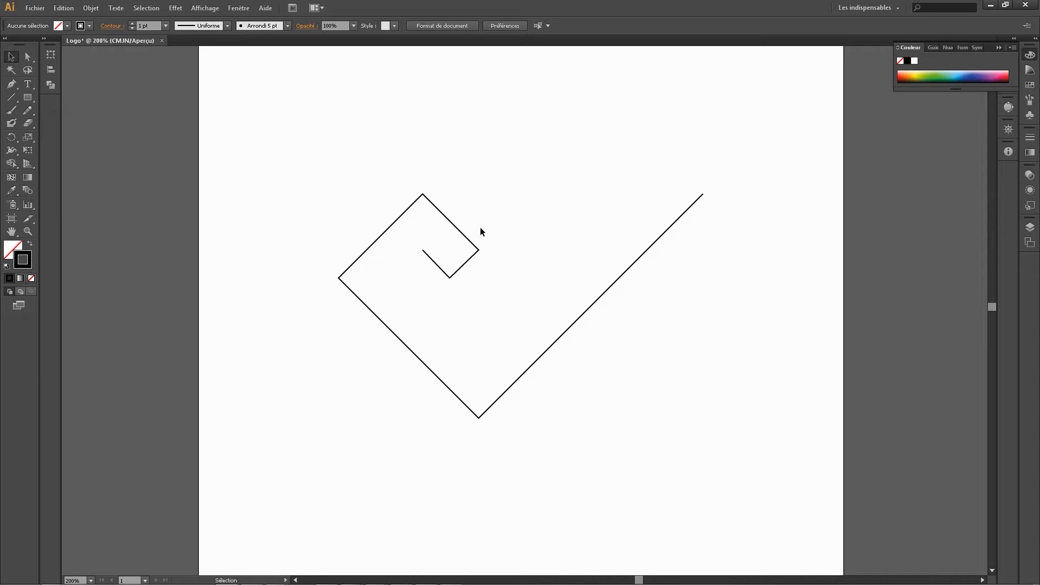
click(464, 263)
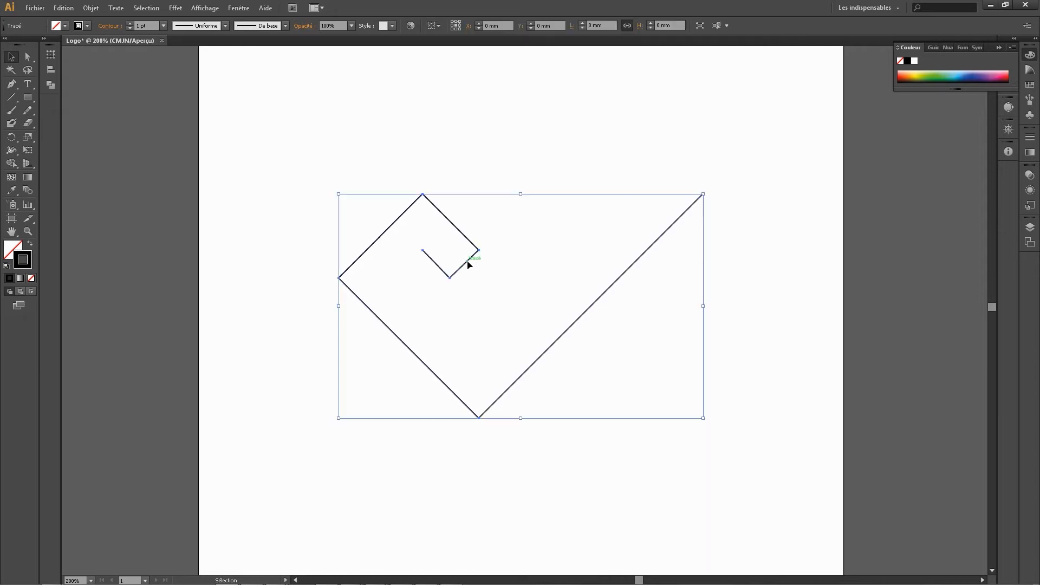
click(130, 24)
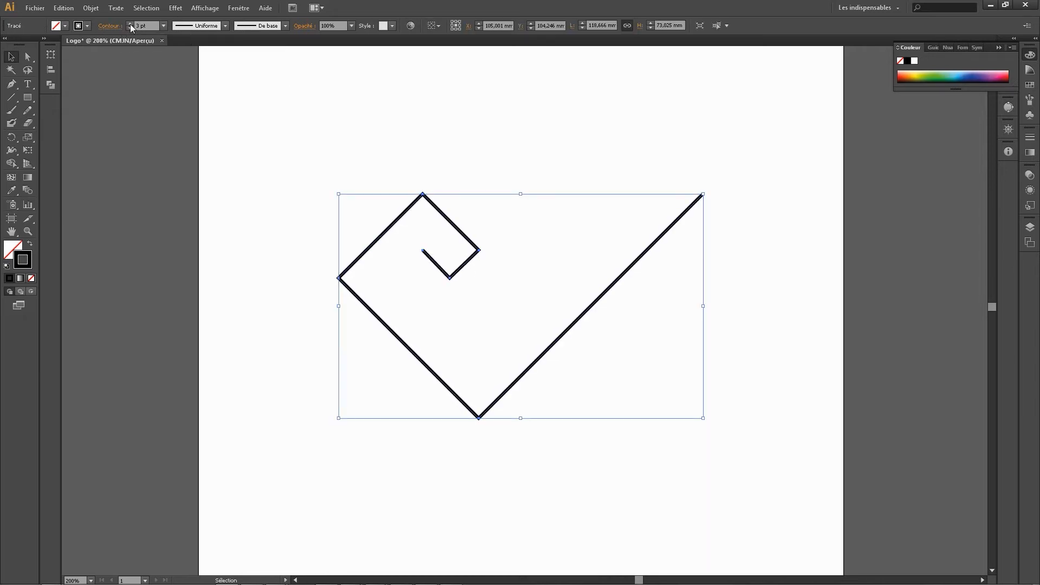
click(171, 87)
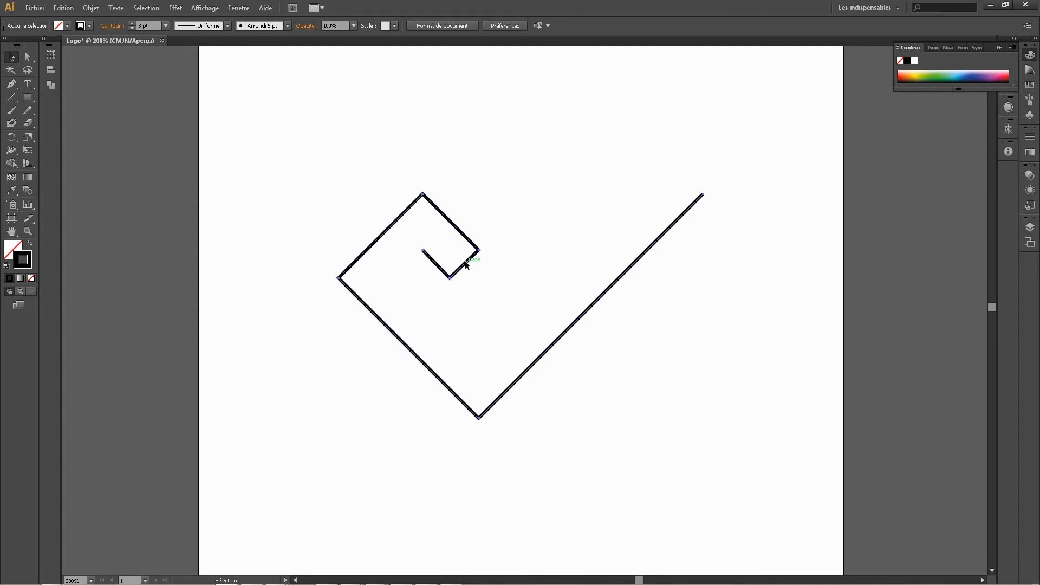
Try a 2 pt stroke weight on the spiral path and restore it to 3 pt.
click(465, 263)
click(130, 27)
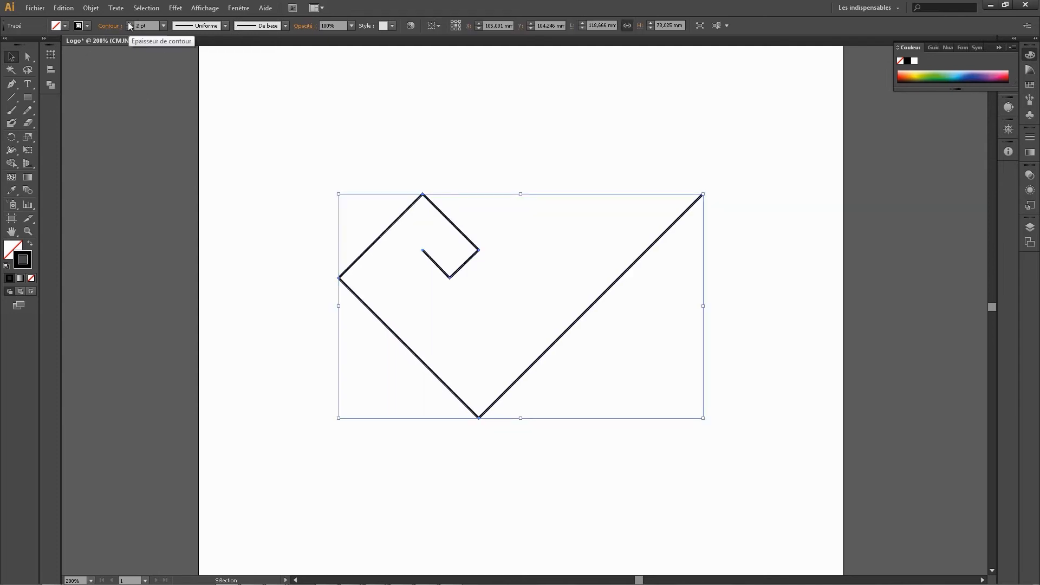
click(130, 23)
click(458, 129)
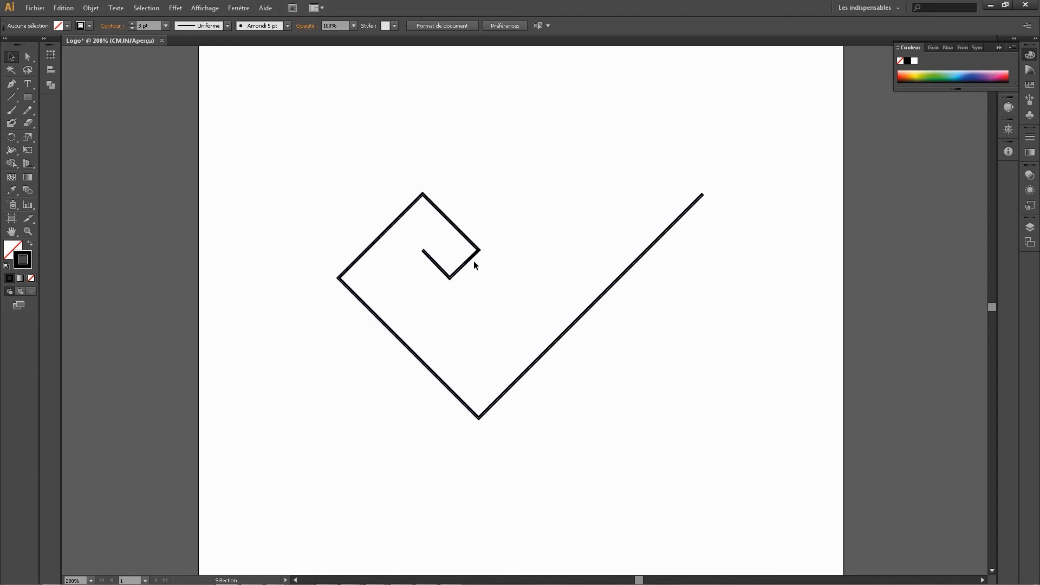
Scale the spiral path down to about 76 by 46 mm and place it toward the artboard's left side.
drag(467, 263, 407, 274)
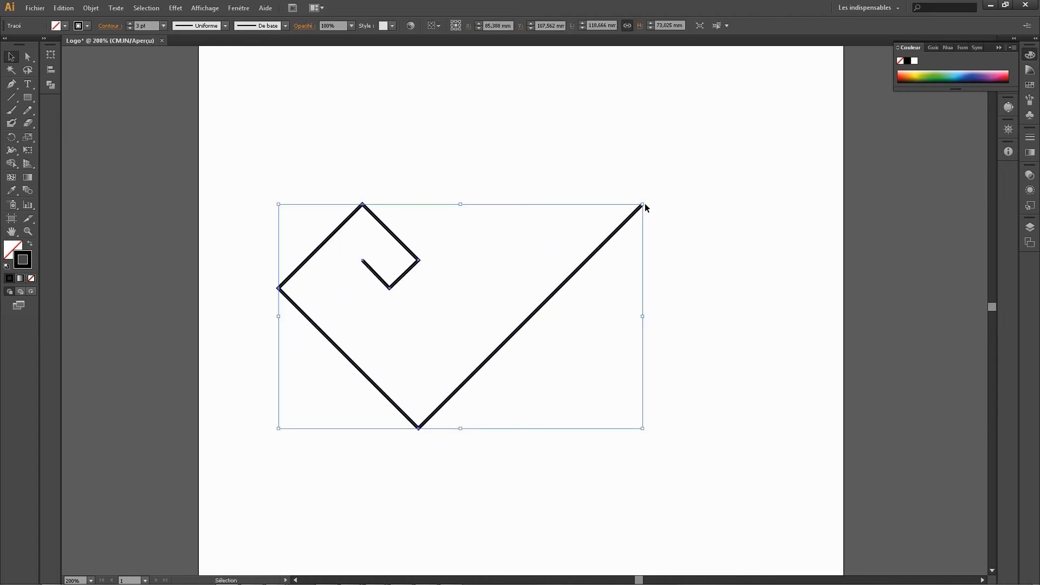
drag(642, 205, 578, 245)
click(605, 313)
drag(541, 280, 490, 335)
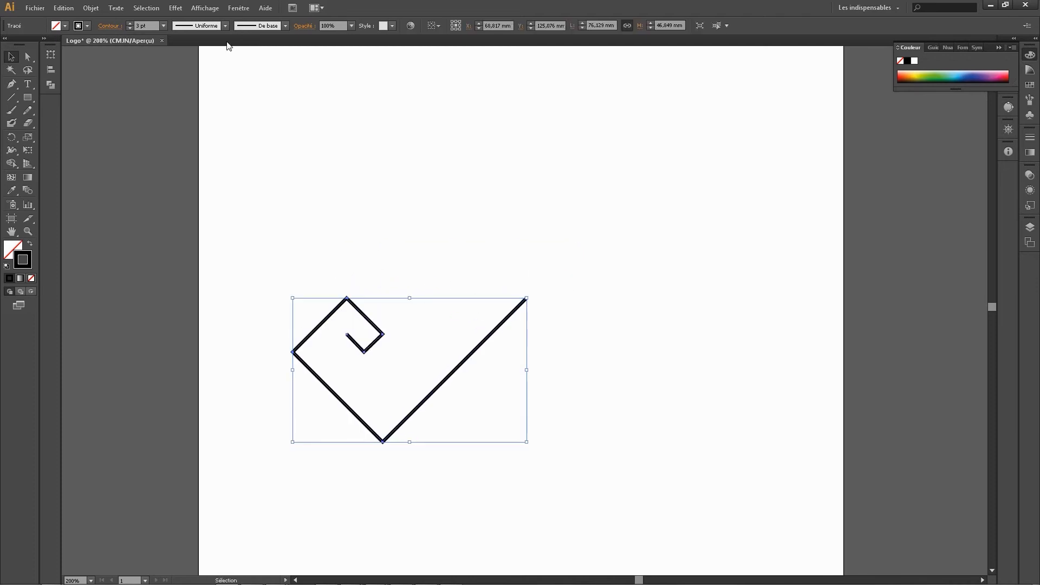
Create a mirrored copy of the spiral path across the vertical axis.
click(90, 7)
mouse_move(100, 22)
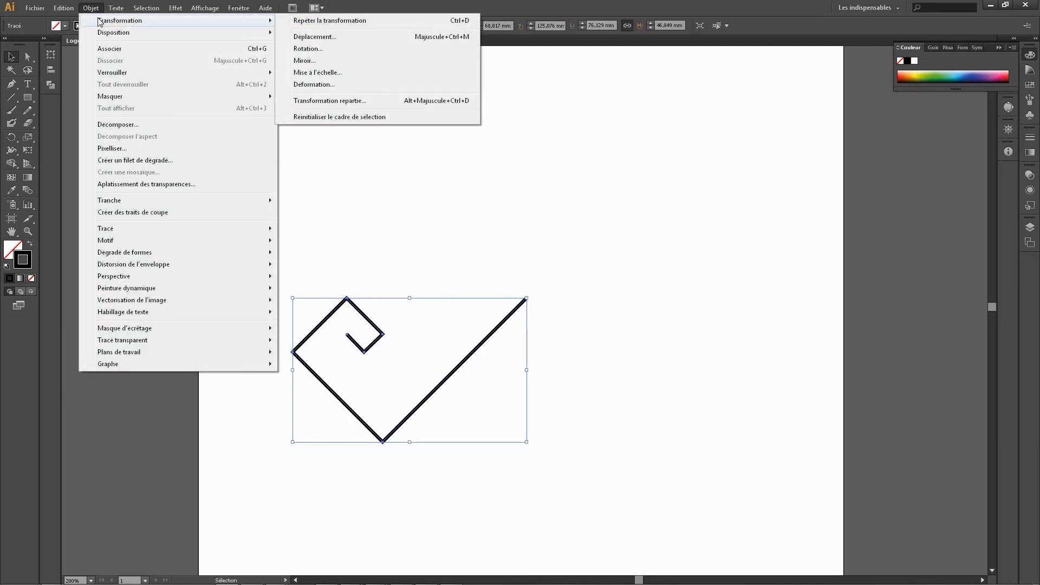
click(340, 58)
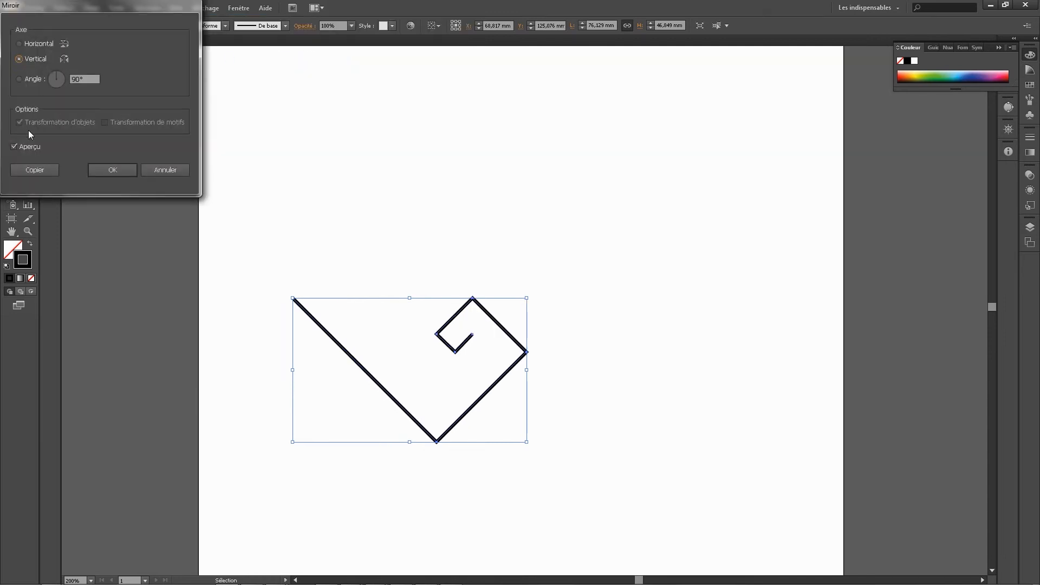
click(30, 172)
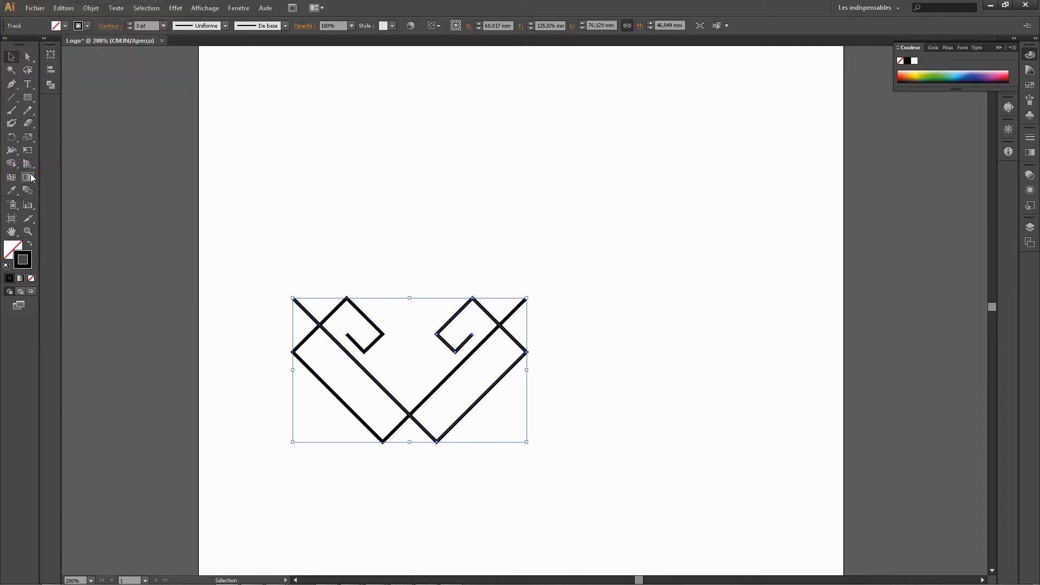
Group the original spiral path with its mirrored copy.
click(548, 318)
drag(532, 311, 295, 460)
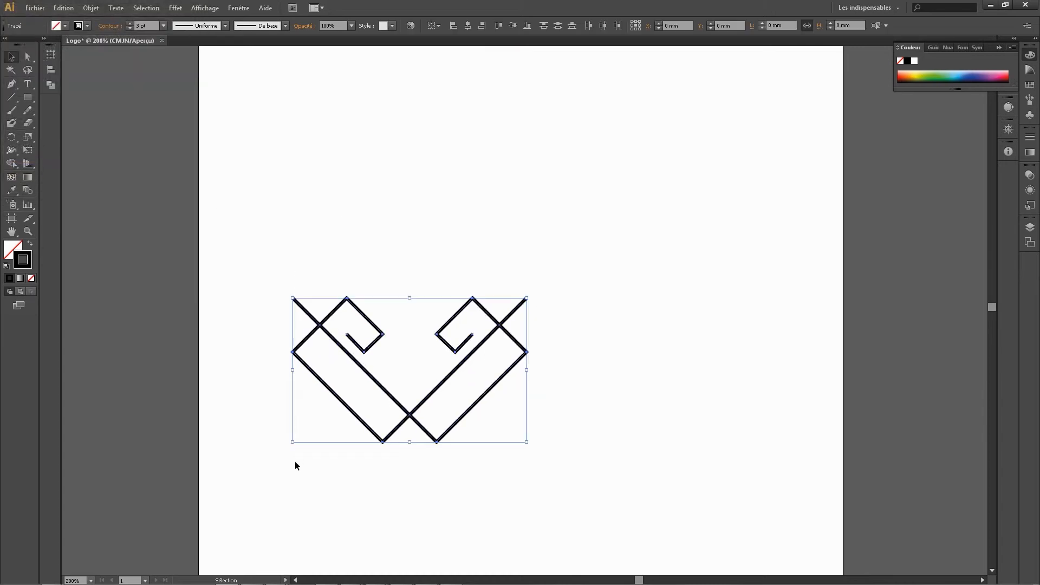
key(a)
key(ctrl+g)
key(v)
Move the mirrored spiral group horizontally to the right, toward the artboard's centre.
drag(462, 415, 546, 412)
click(724, 385)
key(a)
key(ctrl+plus)
key(v)
drag(608, 341, 608, 345)
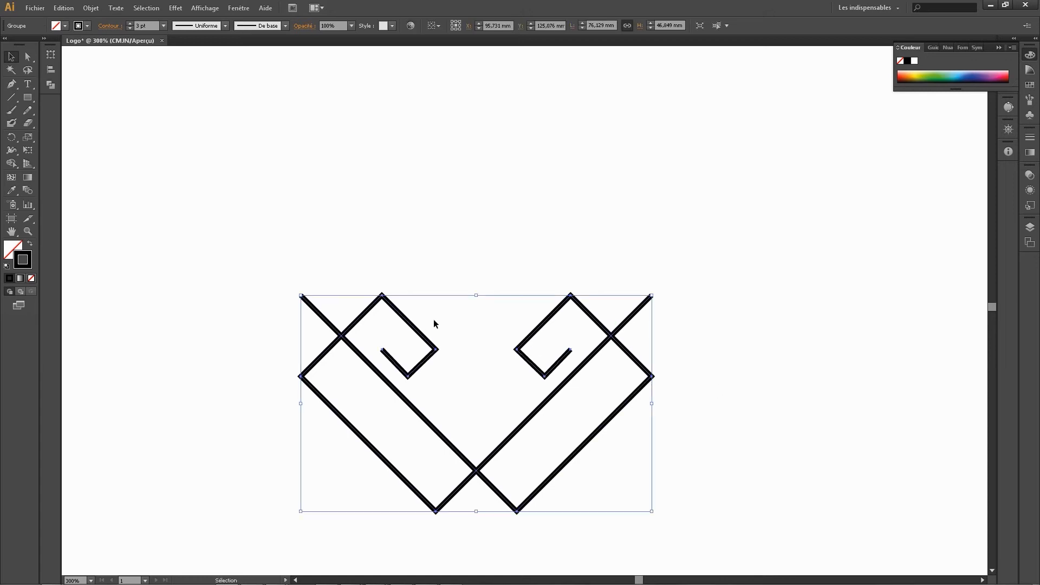
Create a copy of the spiral group mirrored across the horizontal axis and stack it directly above the original so their edges meet.
click(91, 7)
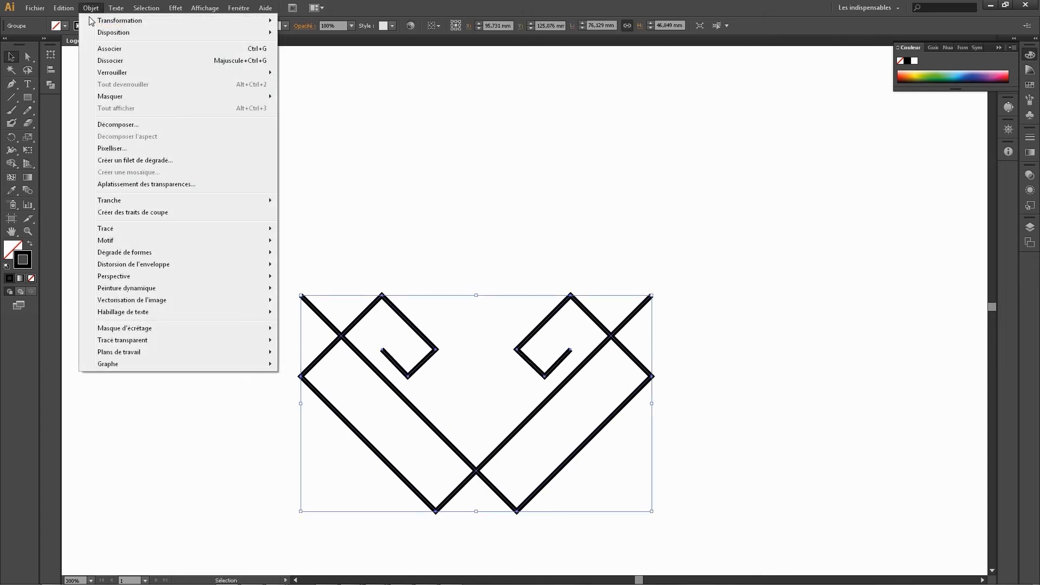
click(305, 60)
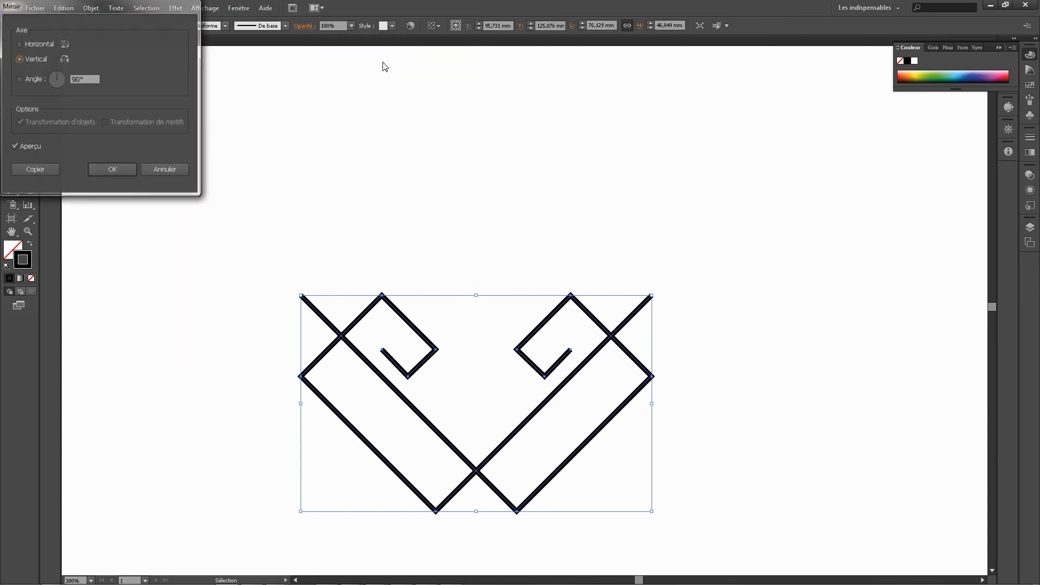
click(26, 43)
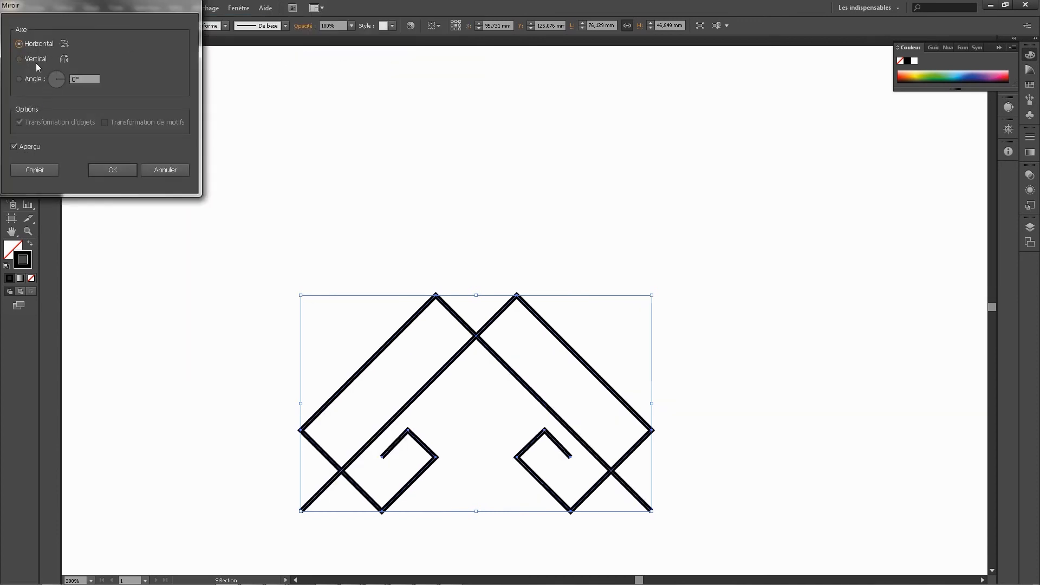
click(36, 172)
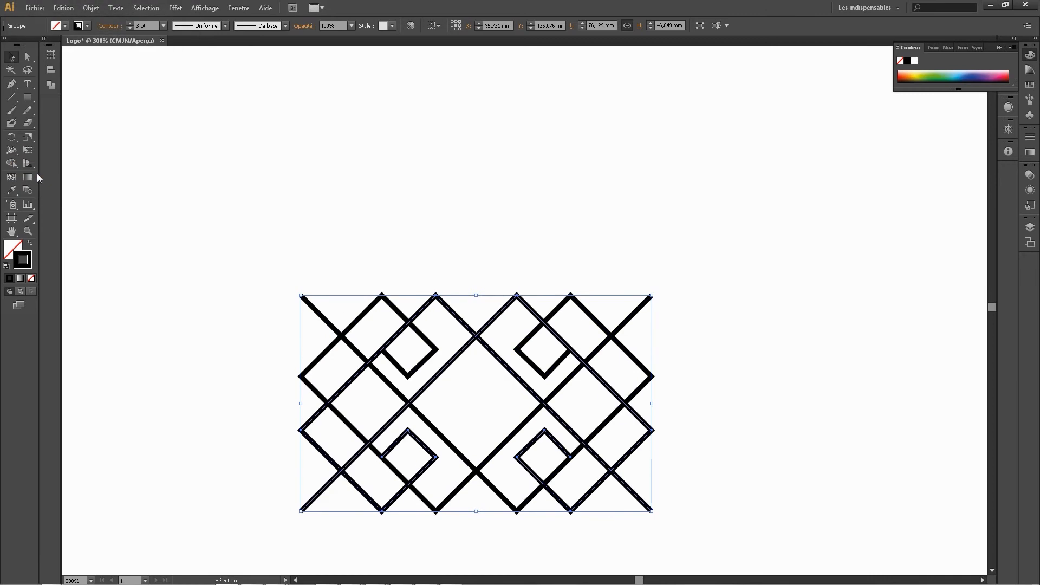
drag(480, 341, 448, 128)
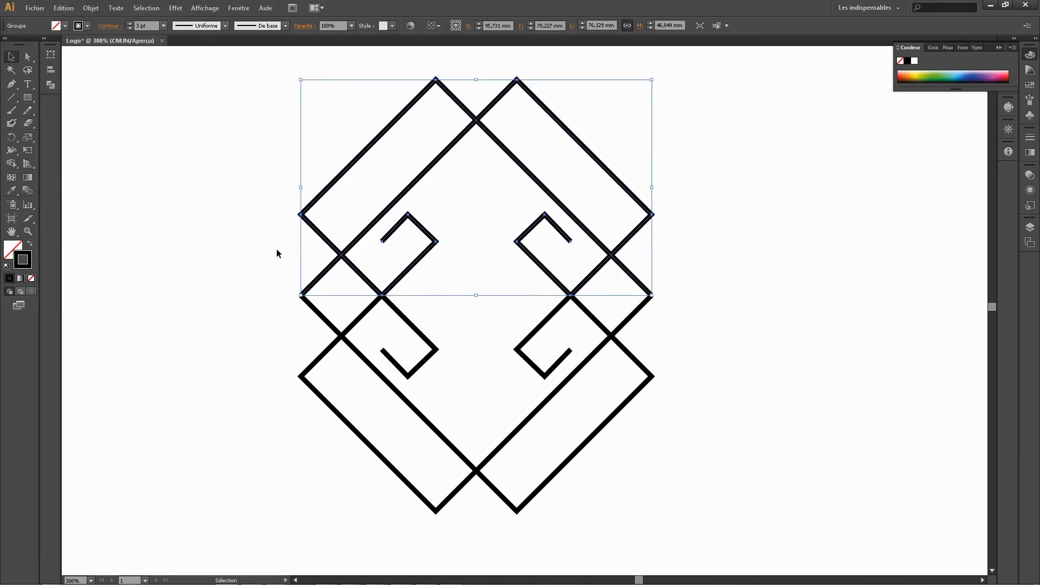
click(245, 261)
Rotate the two stacked spiral groups together by 90° clockwise.
key(ctrl+minus)
key(ctrl+minus)
key(ctrl+plus)
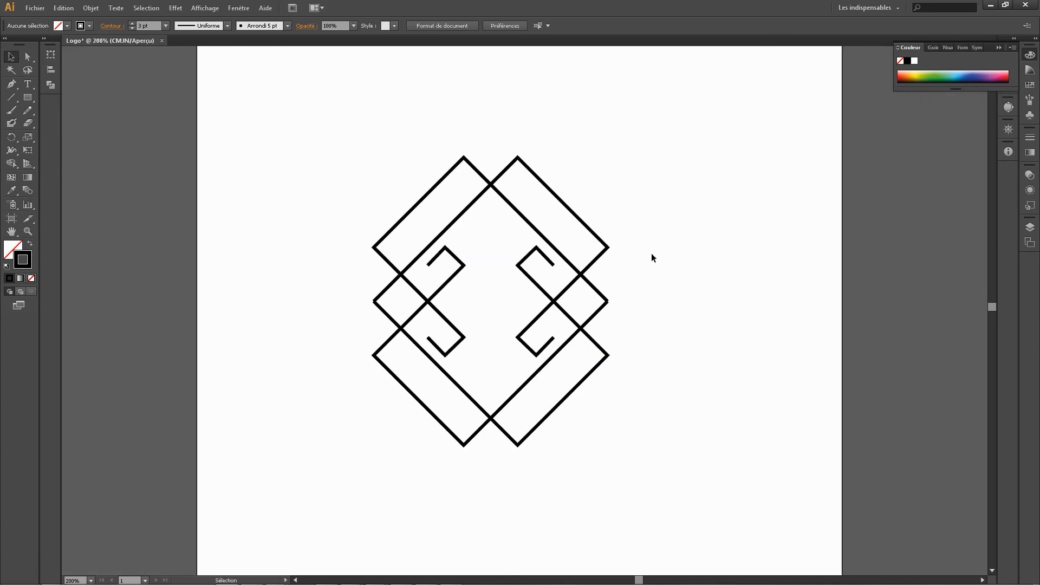
drag(708, 153, 307, 520)
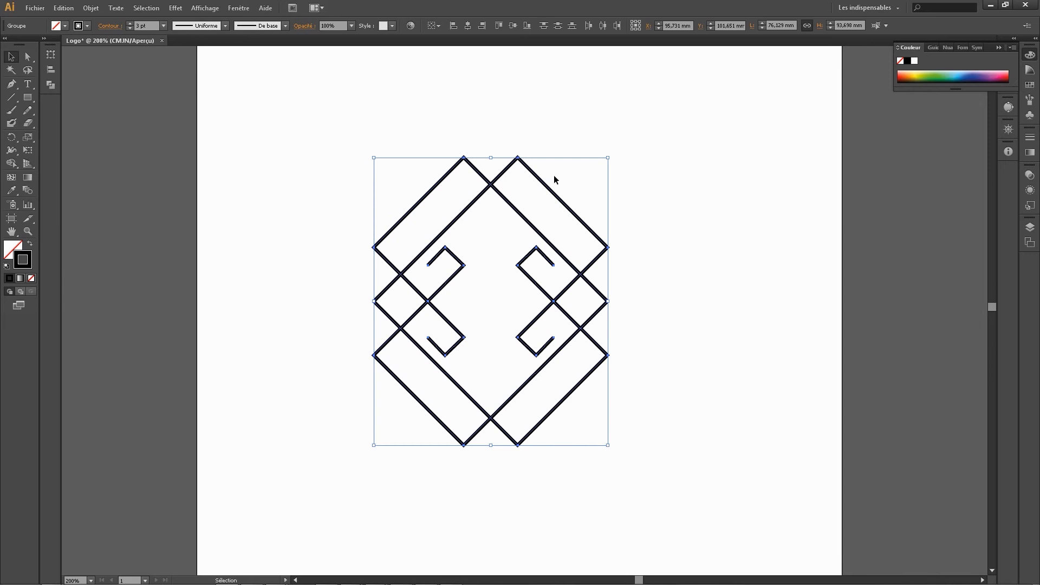
drag(609, 153, 625, 401)
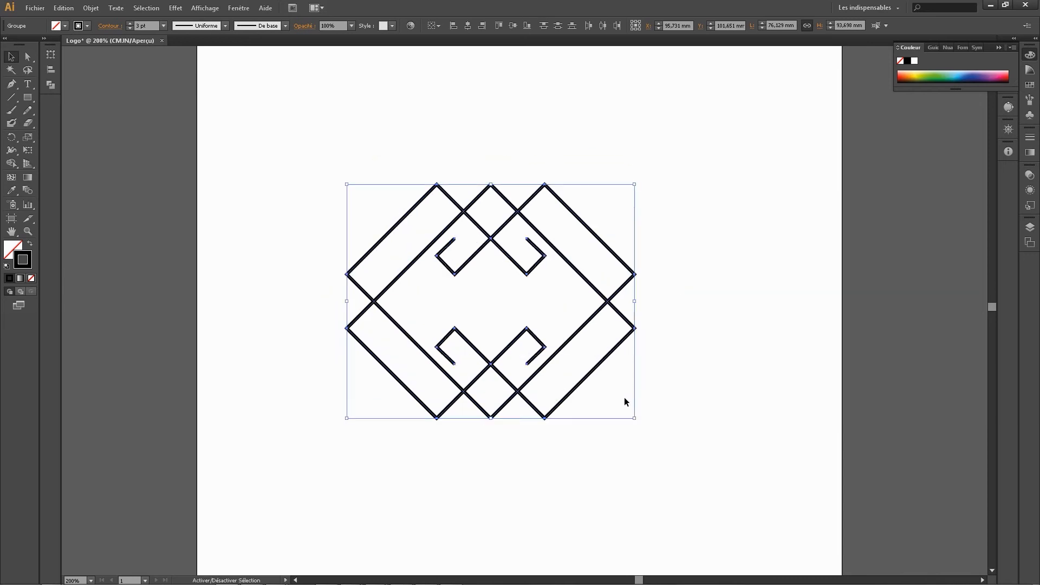
click(692, 332)
Move the whole rotated figure diagonally up and to the left on the artboard.
drag(669, 164, 325, 470)
drag(544, 368, 496, 321)
click(616, 312)
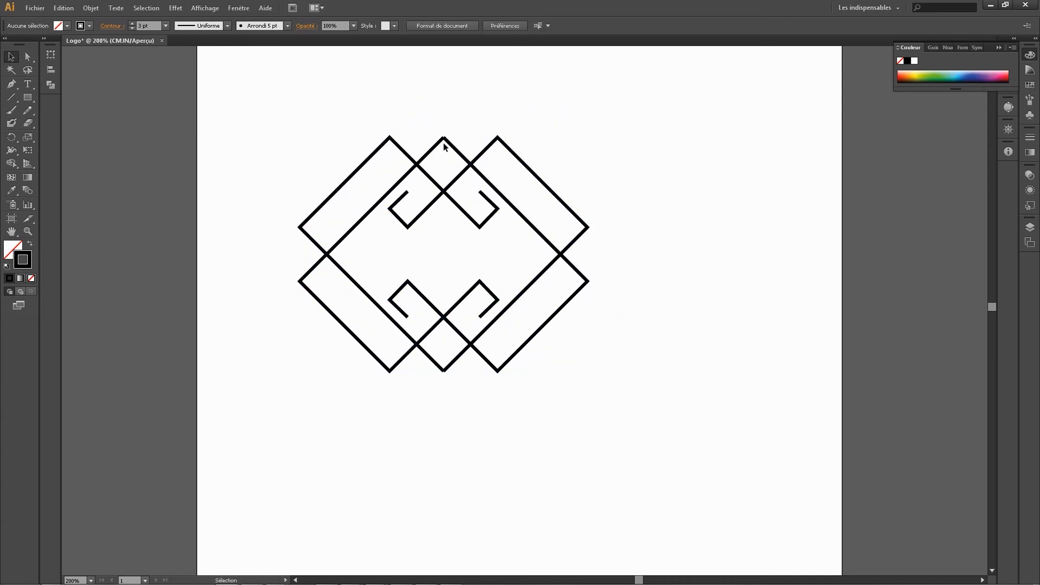
Apply projecting square caps to the strokes of both spiral groups, closing the notches where their path ends meet.
key(ctrl+plus)
drag(446, 130, 486, 254)
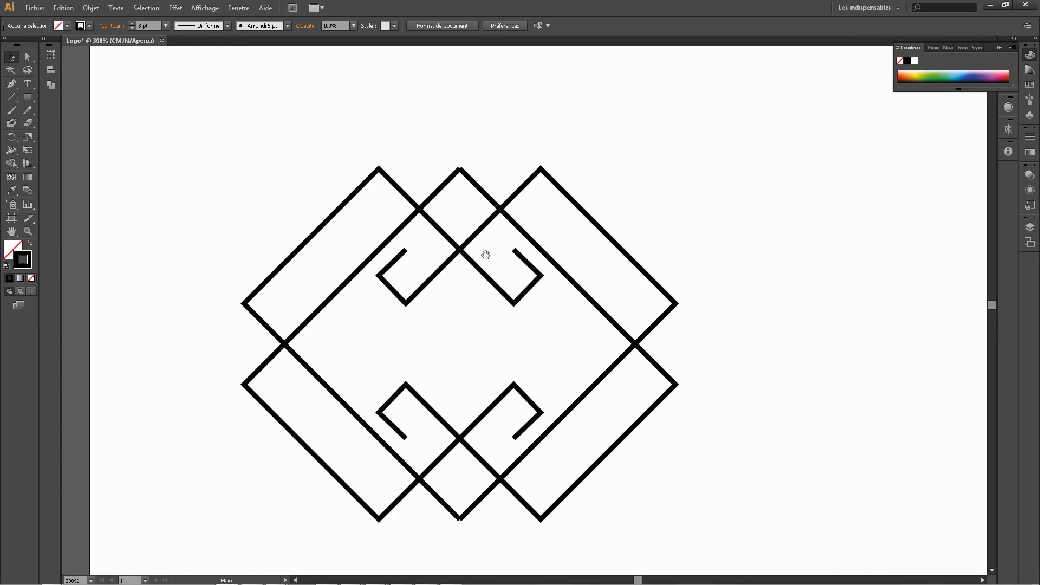
click(461, 170)
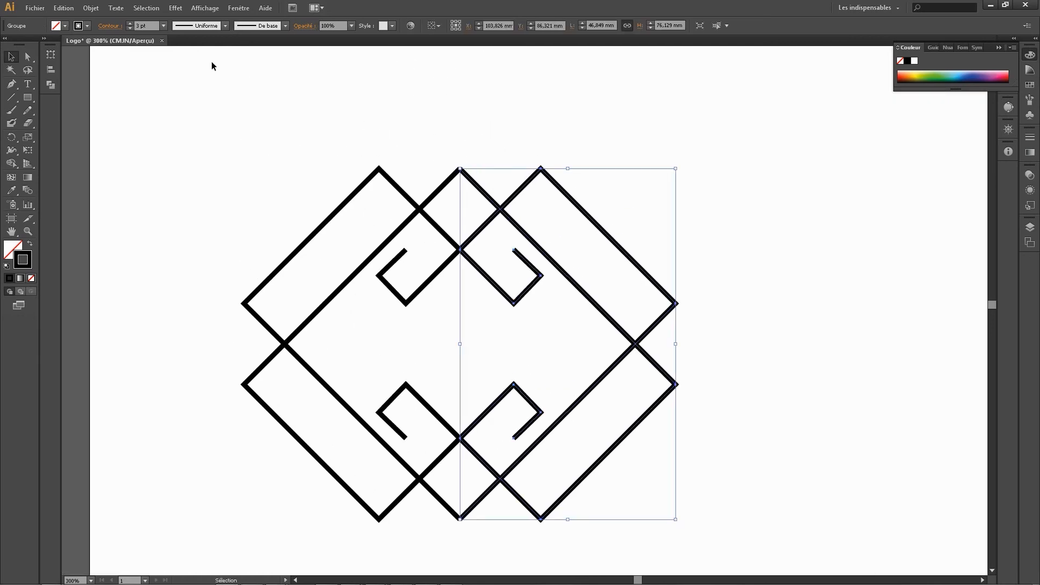
shift+click(377, 181)
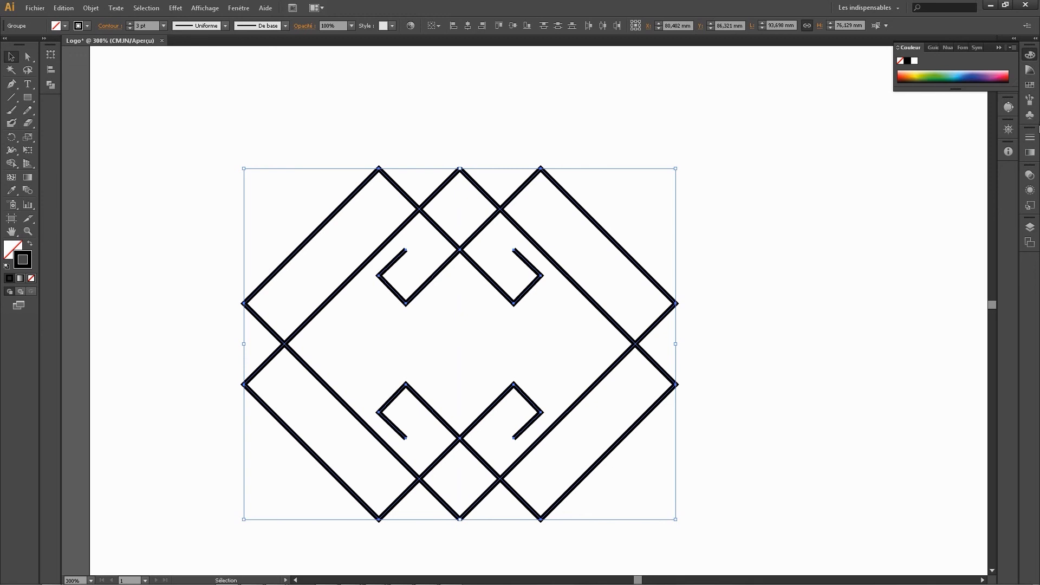
click(1031, 140)
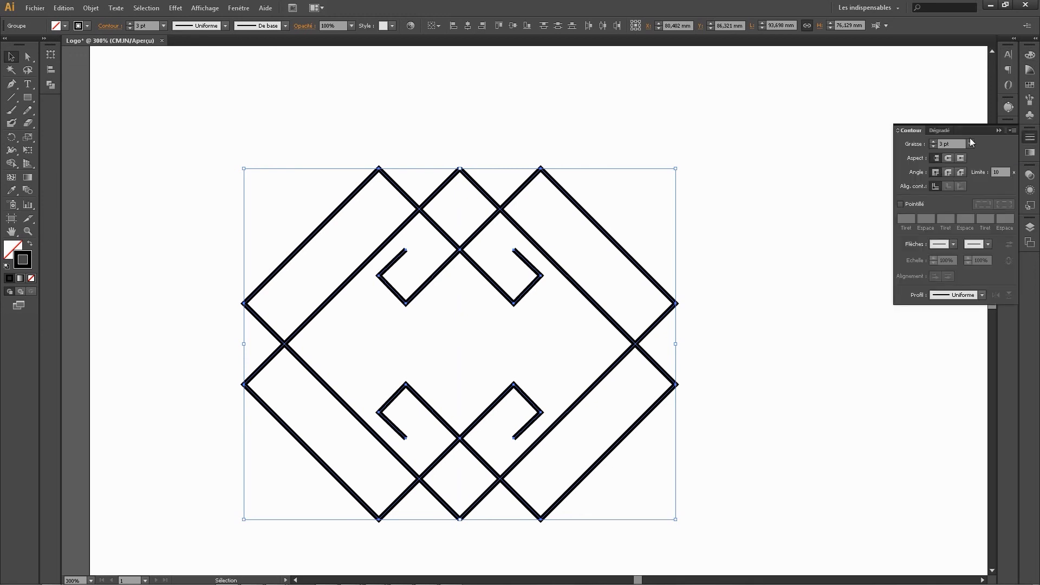
click(1012, 130)
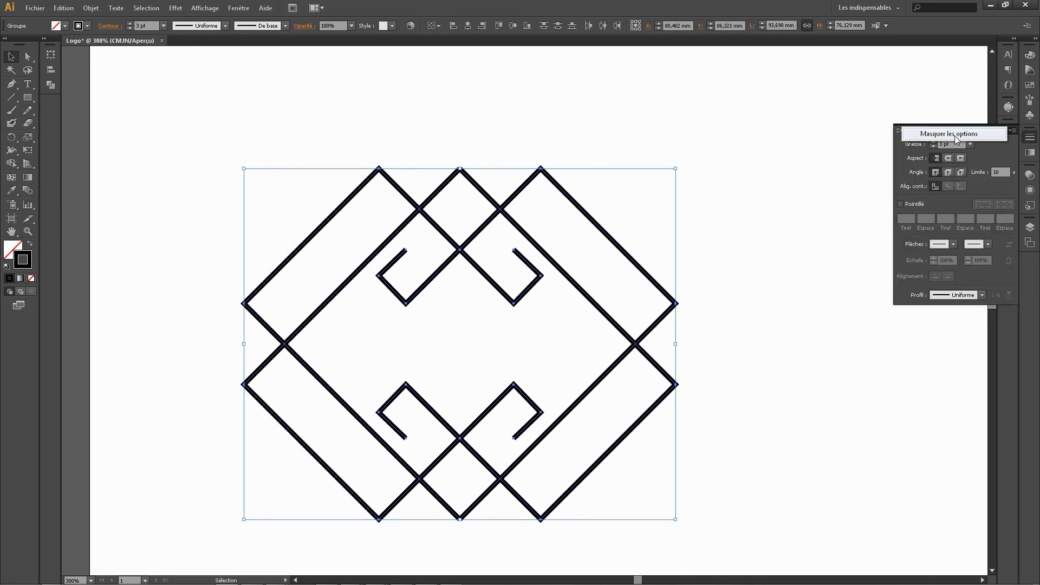
click(939, 135)
click(1012, 130)
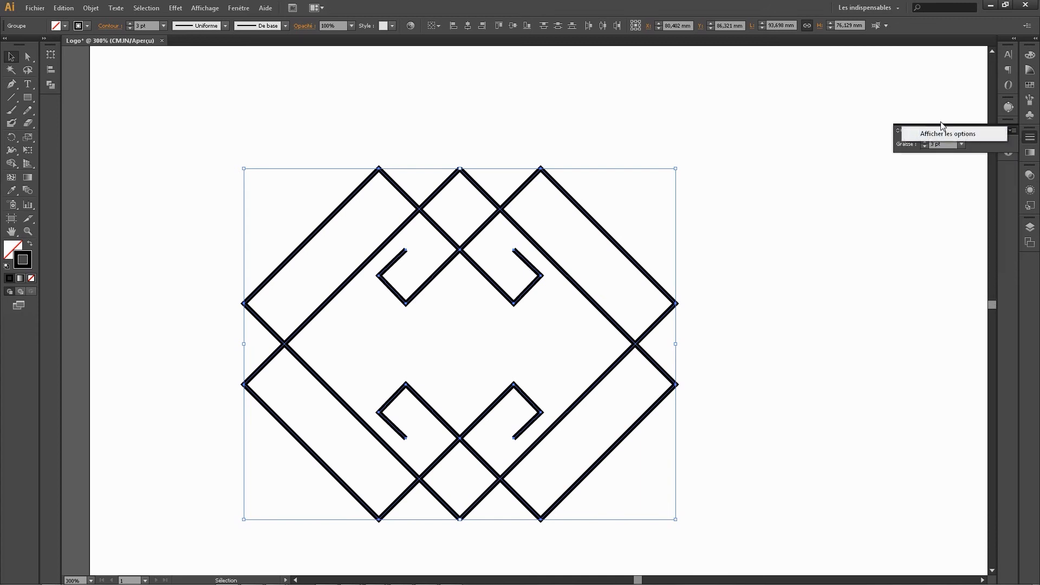
click(945, 134)
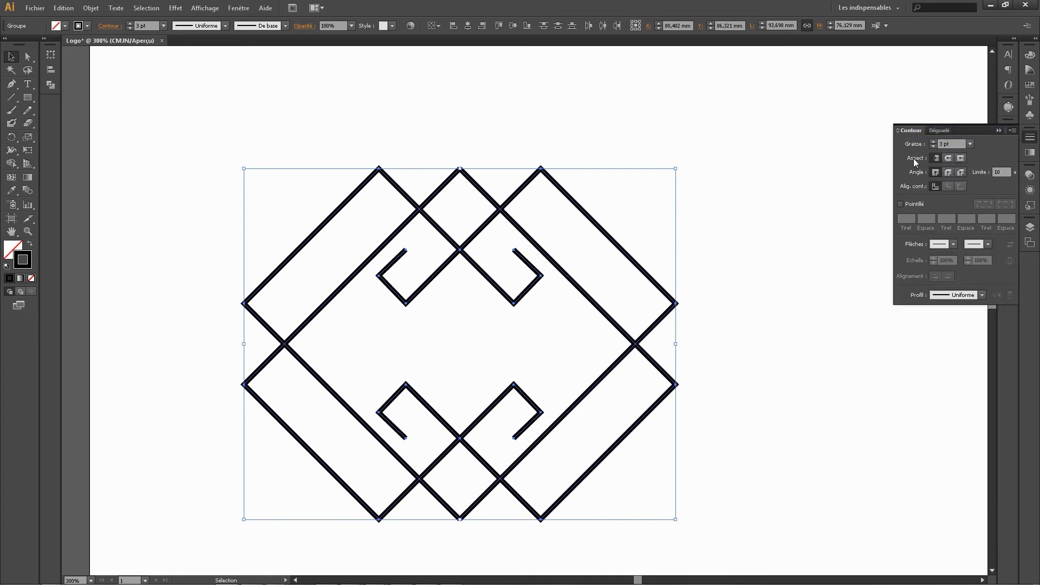
click(959, 158)
click(796, 142)
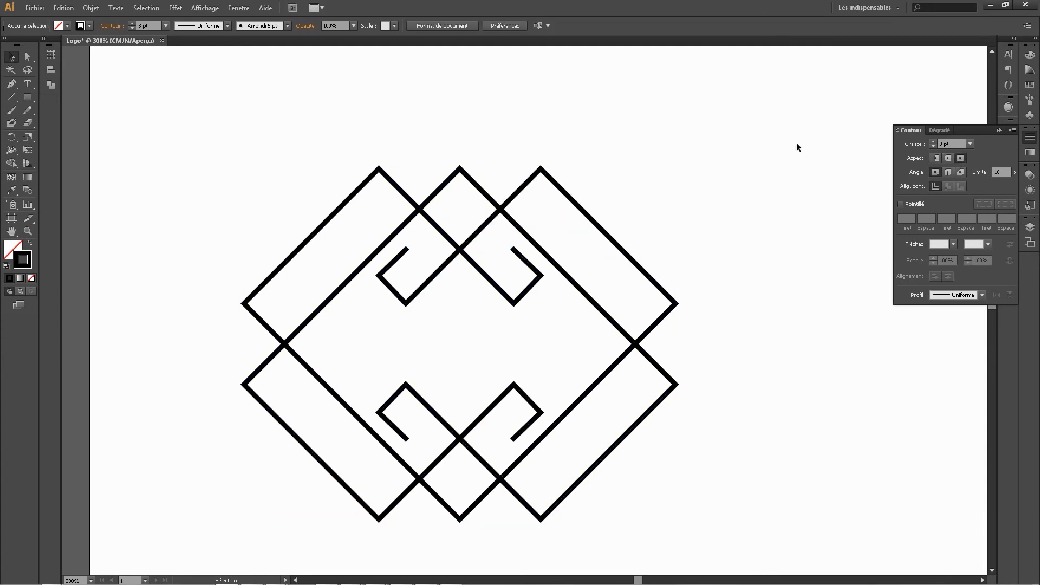
Move the complete logo figure diagonally up and to the right, near the horizontal centre of the artboard's upper part.
key(ctrl+minus)
drag(503, 290, 497, 259)
drag(630, 174, 370, 410)
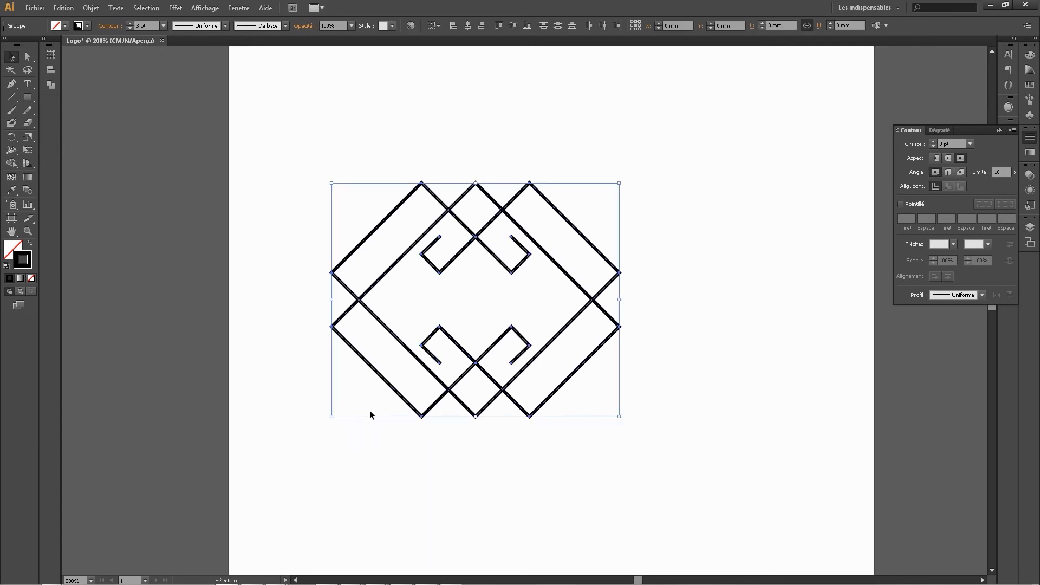
drag(512, 381, 563, 329)
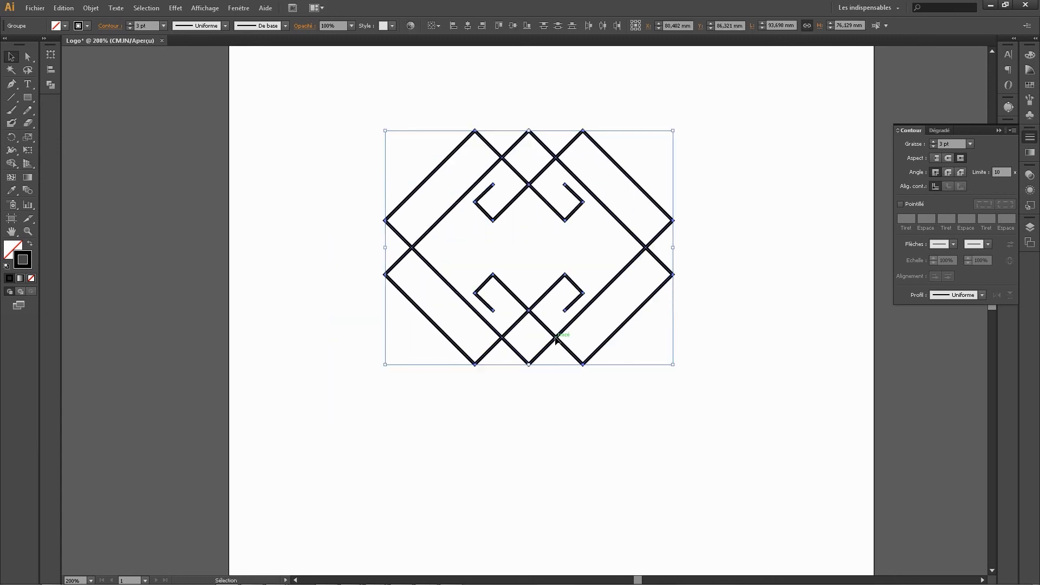
click(718, 339)
drag(590, 395, 542, 411)
key(ctrl+minus)
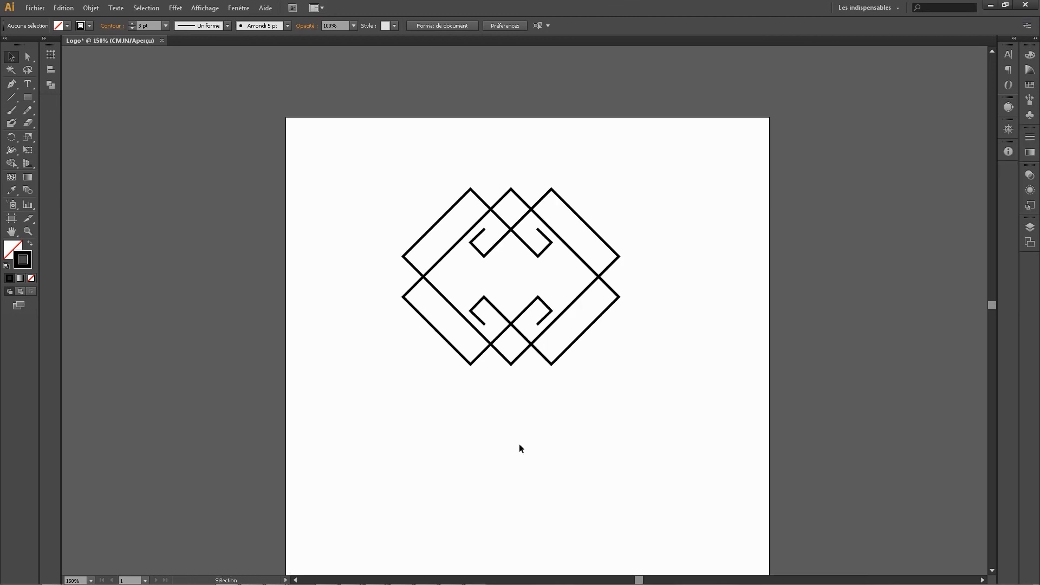